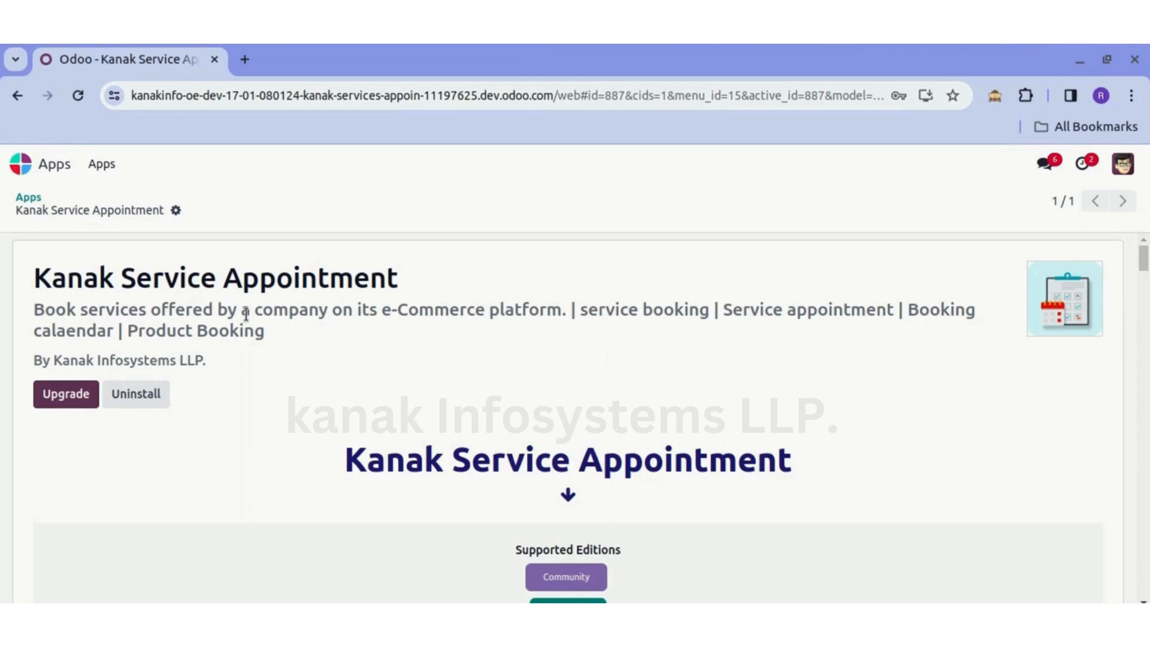
# - Read through the Kanak Service Appointment module's title, supported editions and description
pyautogui.moveTo(34, 266); pyautogui.dragTo(398, 273)
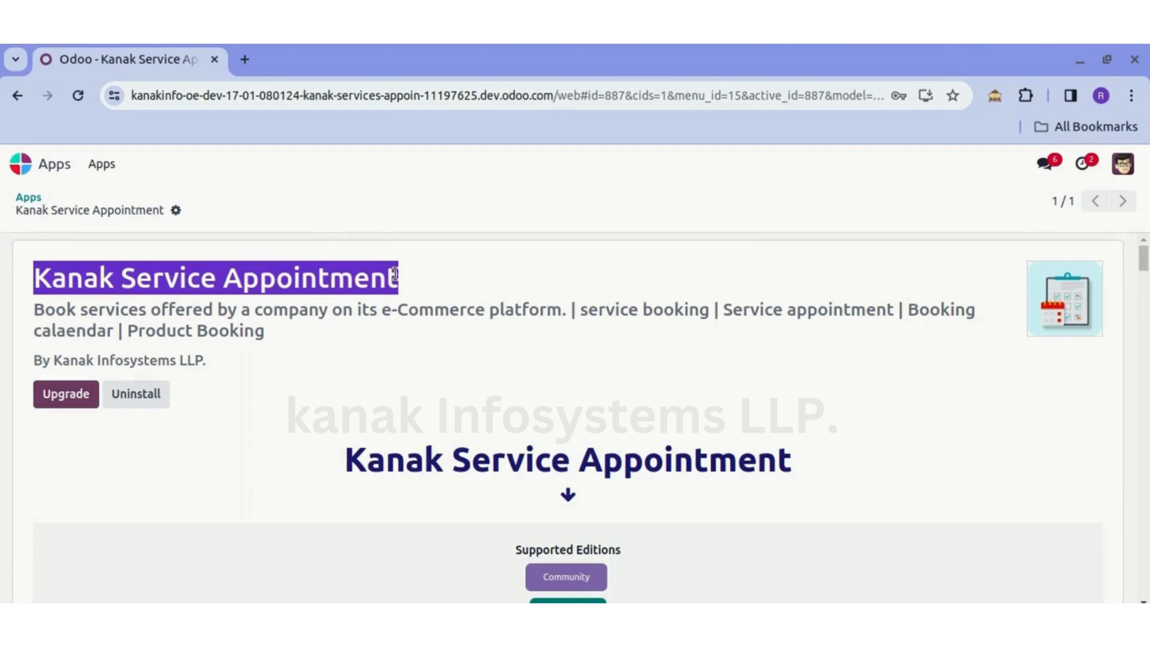
pyautogui.click(362, 386)
pyautogui.scroll(-5, 308, 413)
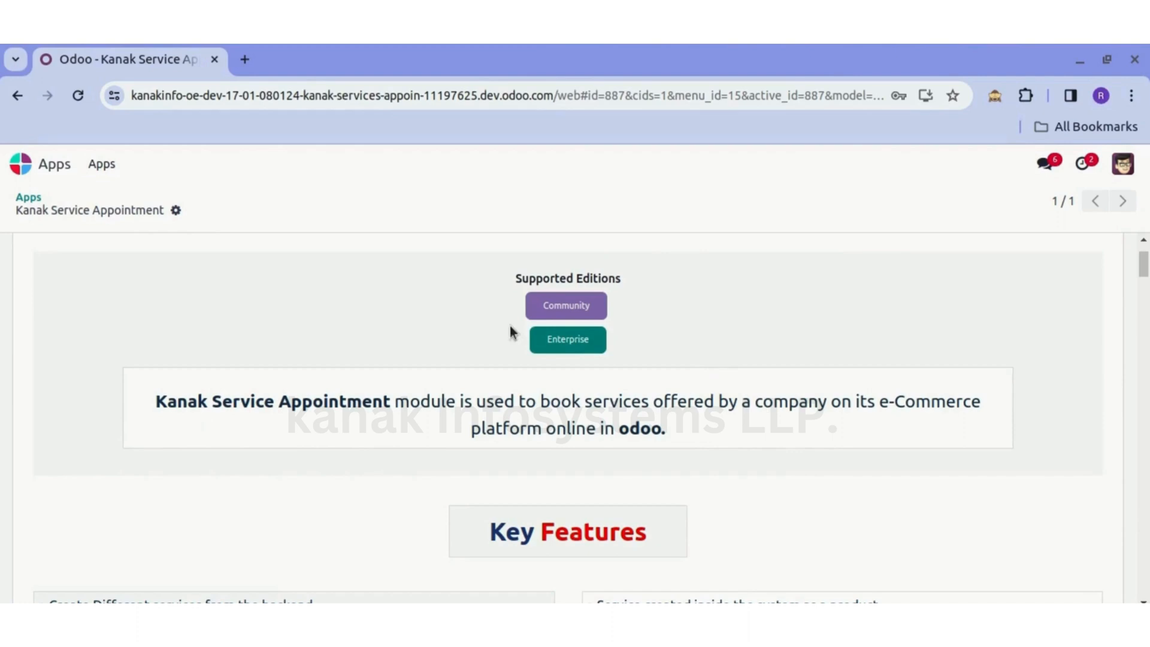
pyautogui.scroll(5, 654, 327)
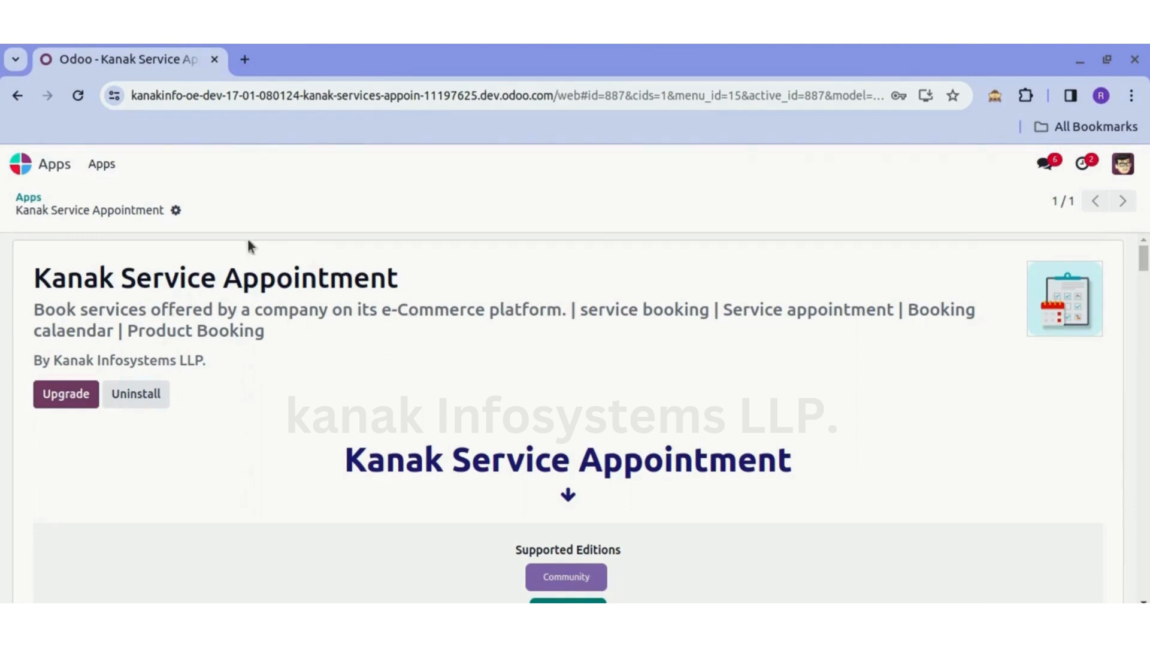
# - Open the admin user's record through the user management in Settings and set its Appointment access right to Available
pyautogui.click(35, 167)
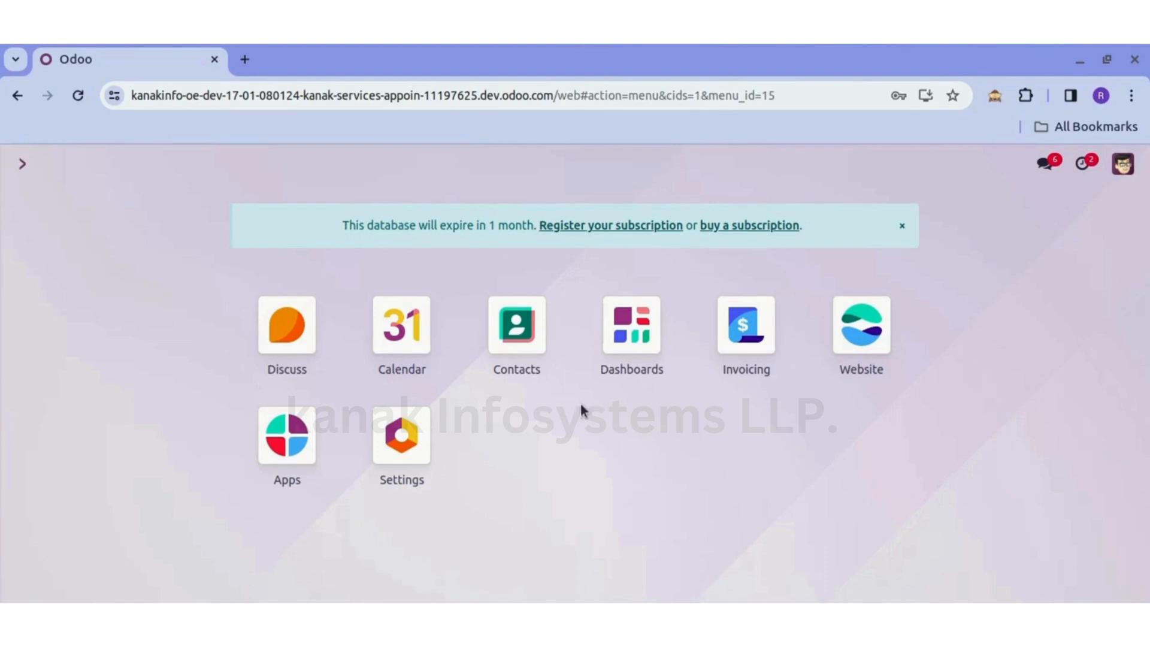
pyautogui.click(411, 437)
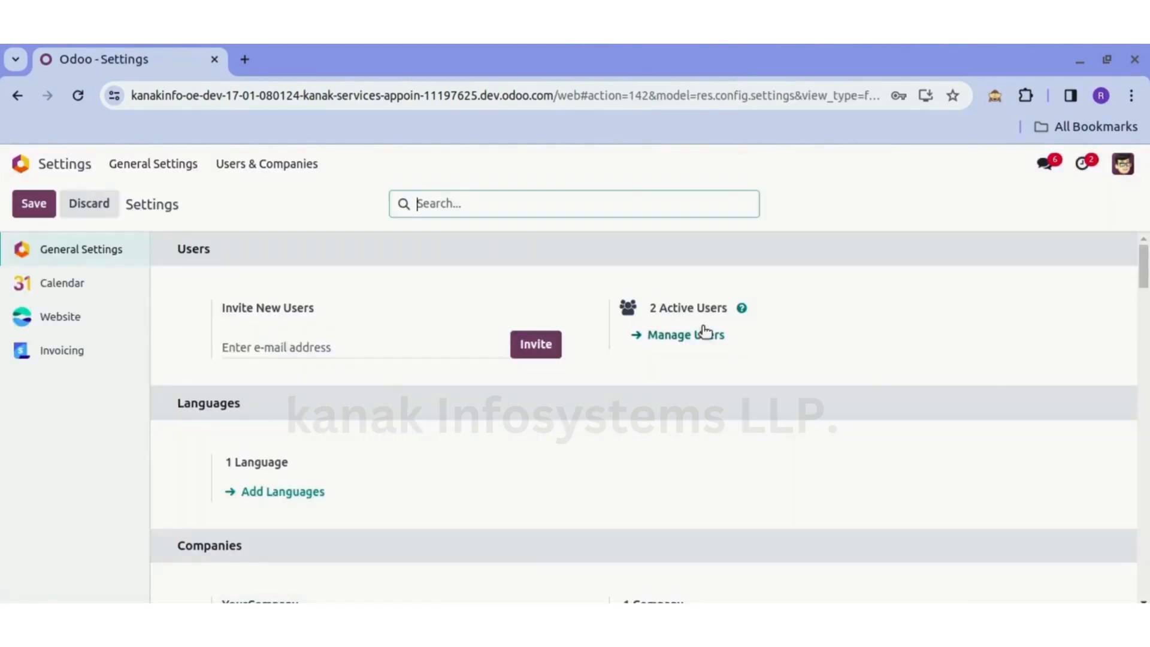
pyautogui.click(696, 334)
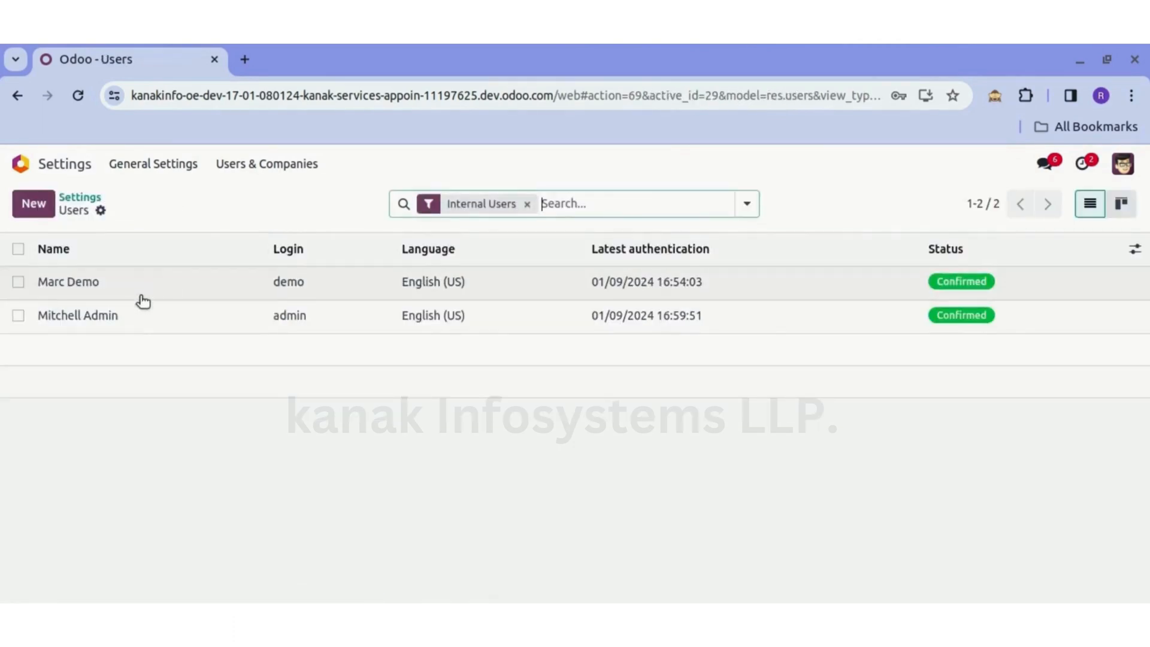
pyautogui.click(133, 317)
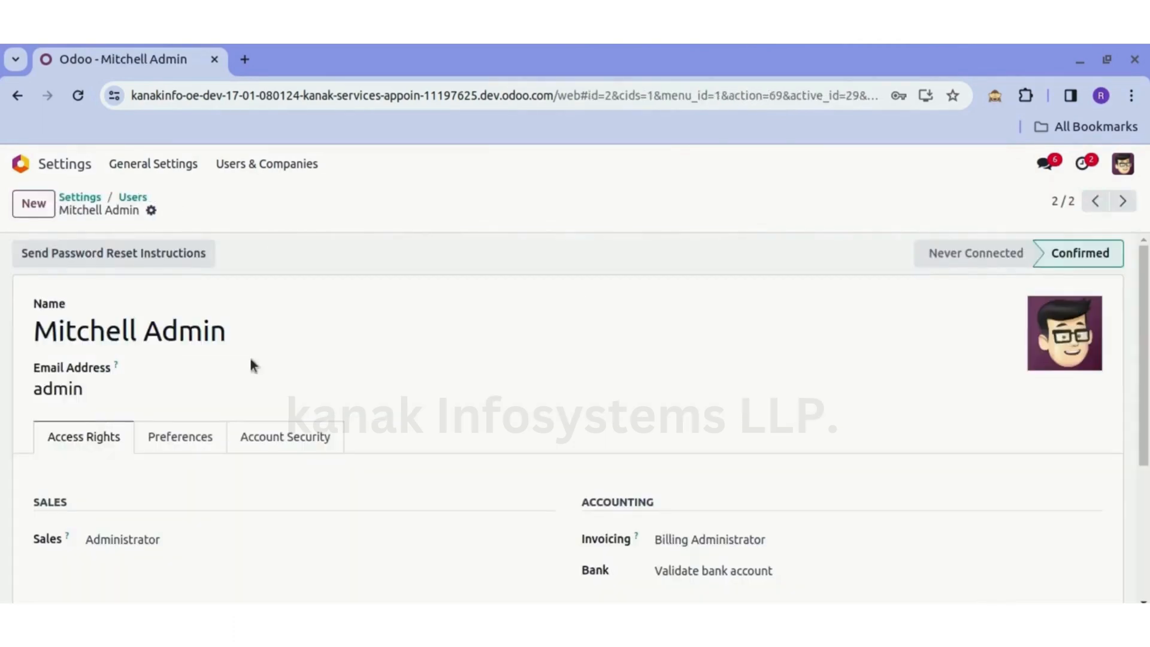
pyautogui.scroll(-3, 215, 377)
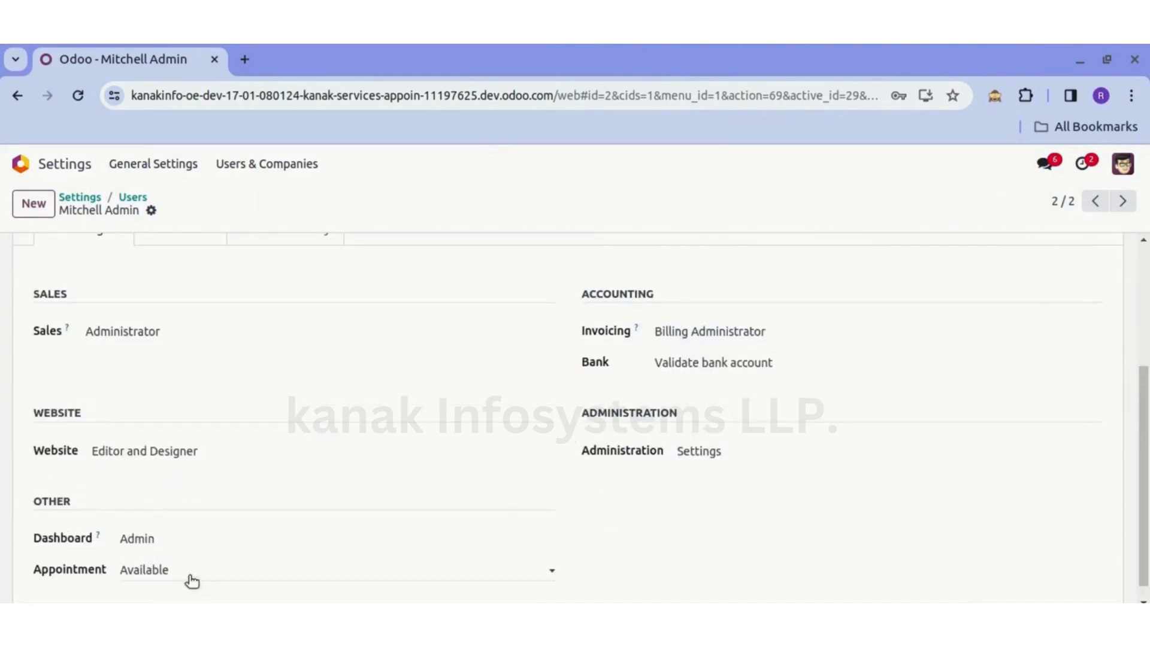
pyautogui.click(196, 569)
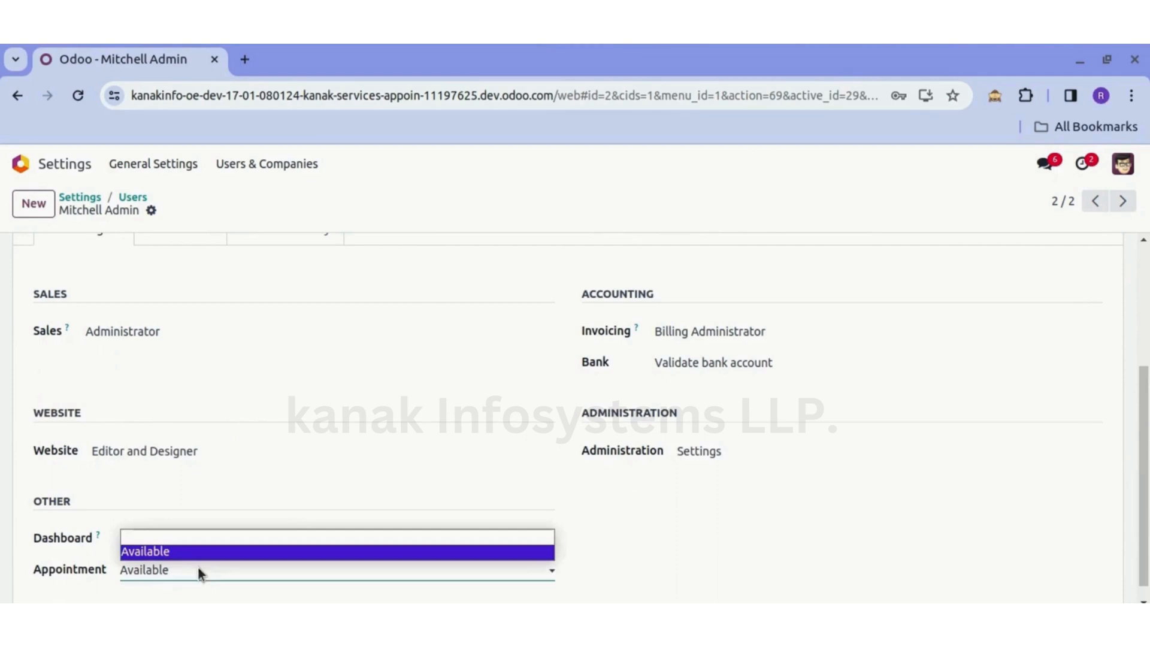
pyautogui.click(167, 556)
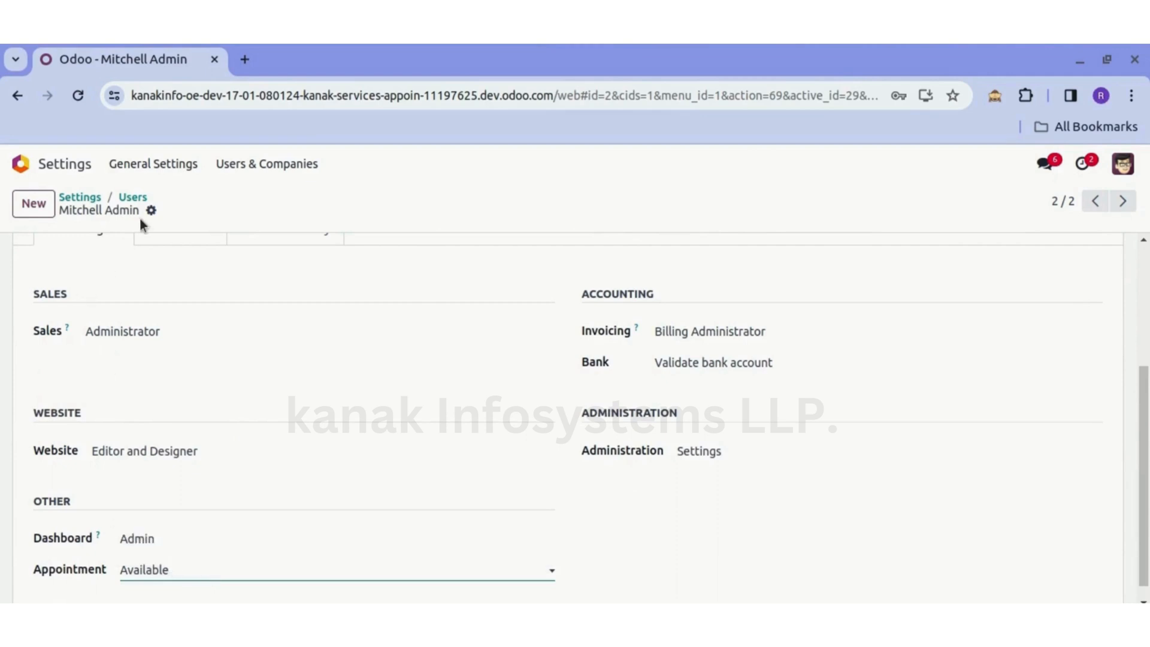
# - Switch to Contacts, open the contact record of Azure Interior's Director and display its appointment configuration
pyautogui.click(90, 197)
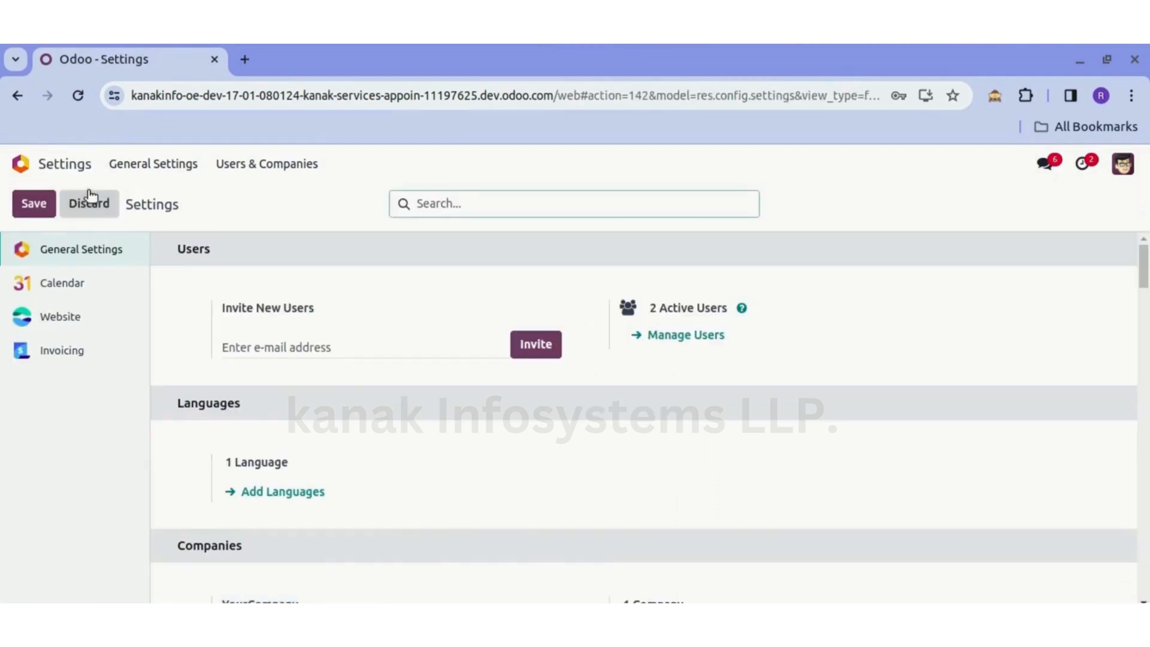
pyautogui.click(24, 164)
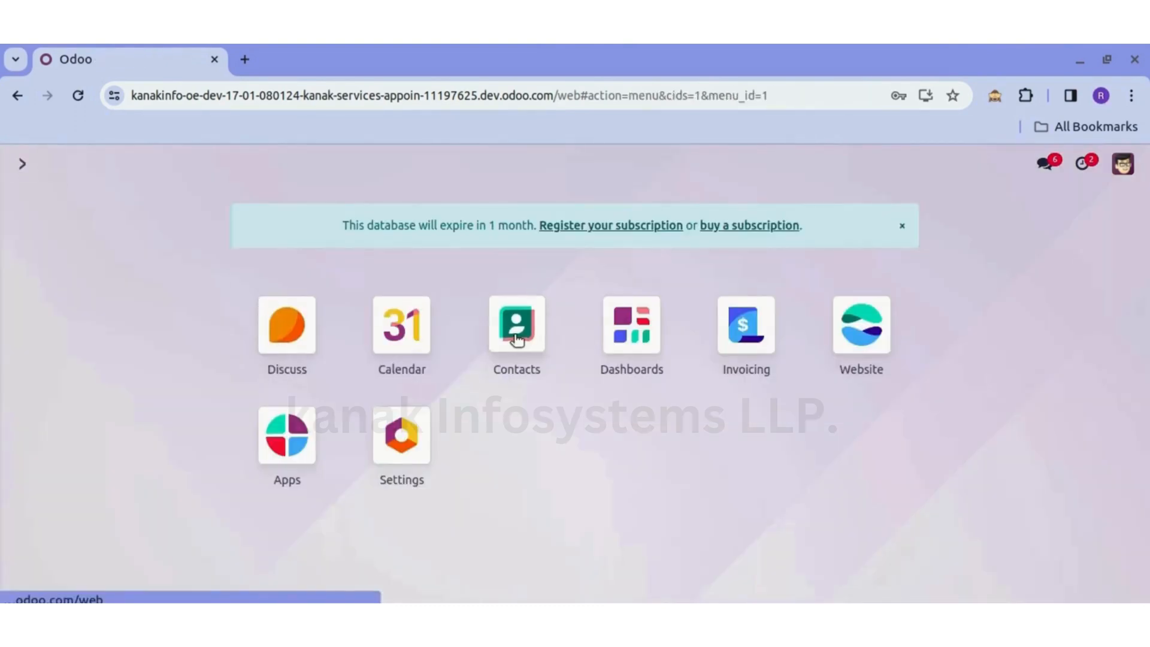
pyautogui.click(516, 337)
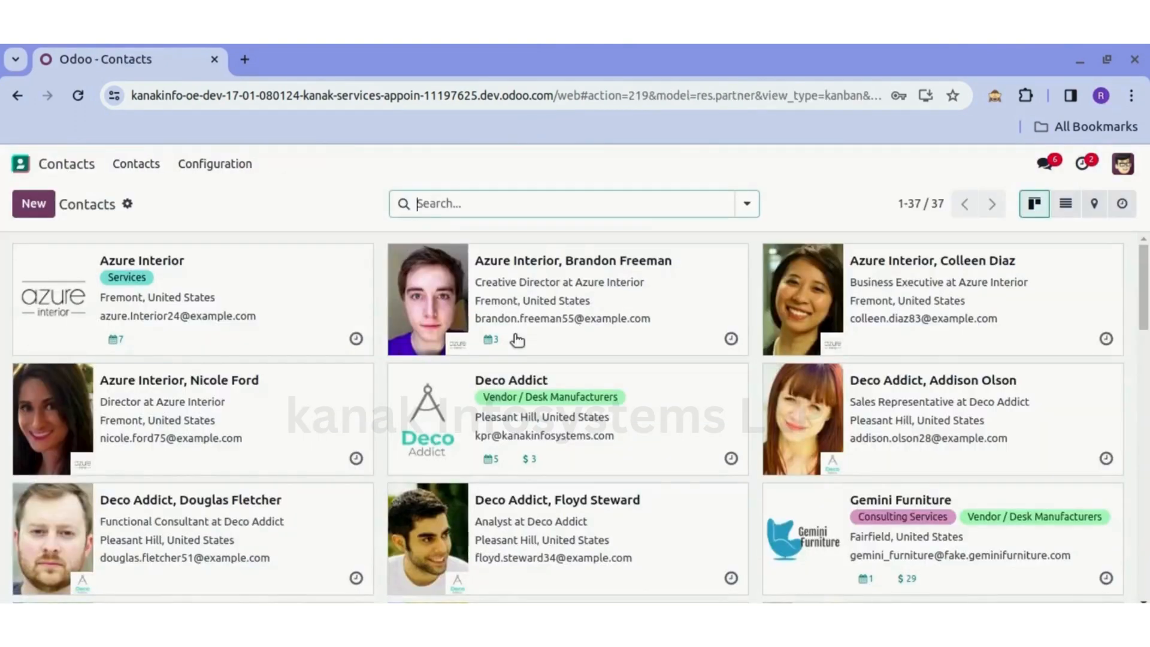
pyautogui.click(271, 426)
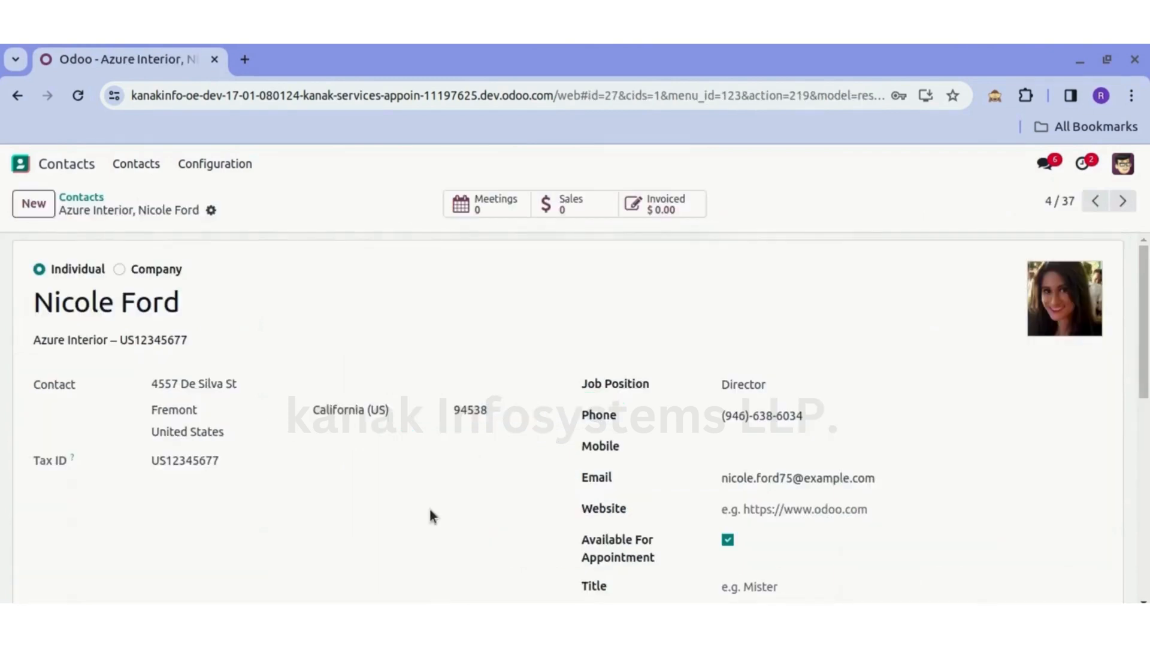
pyautogui.scroll(-3, 430, 511)
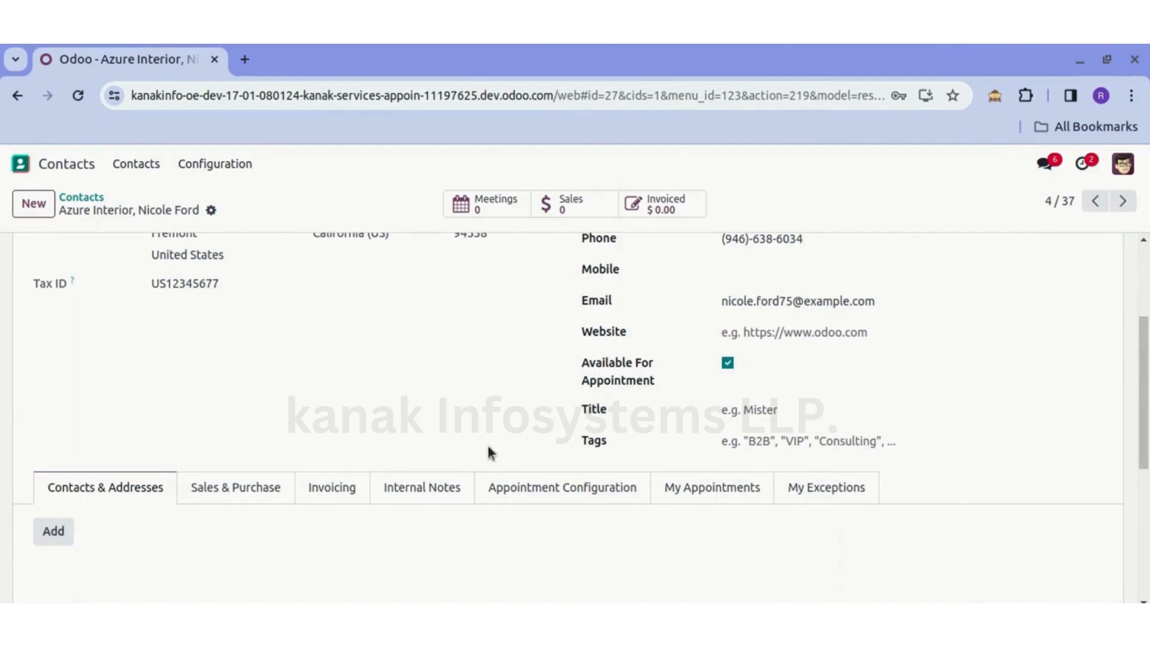
pyautogui.scroll(-3, 489, 448)
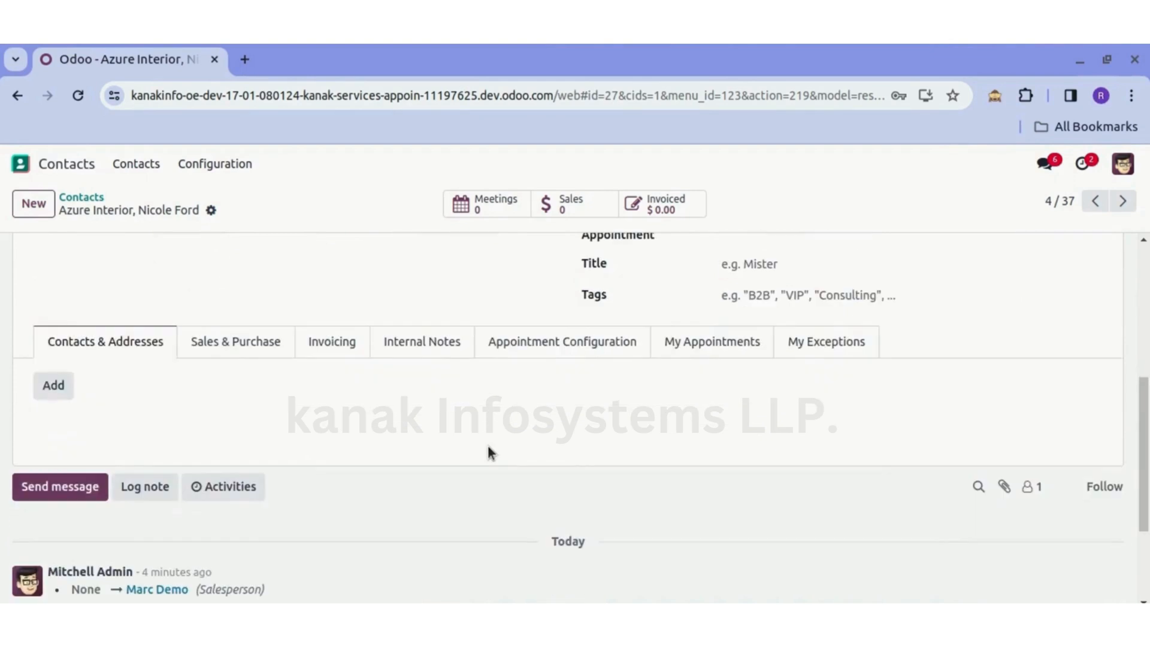
pyautogui.click(544, 345)
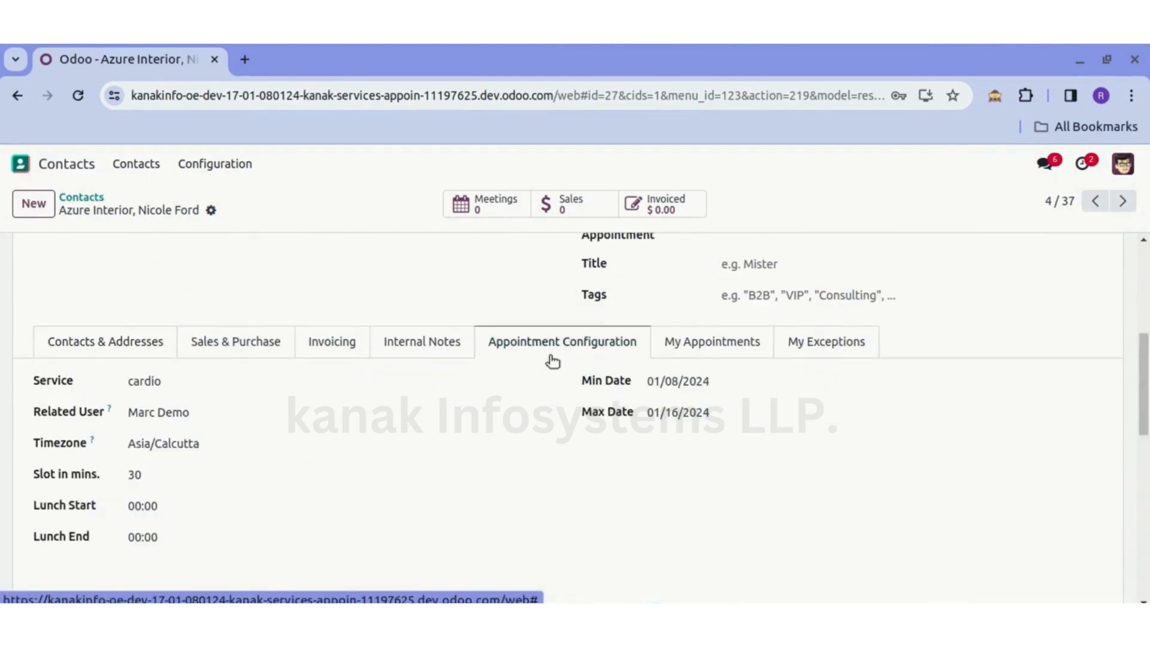
# - Examine the contact's assigned service, related user and Available For Appointment option along with the main contact details
pyautogui.scroll(2, 572, 358)
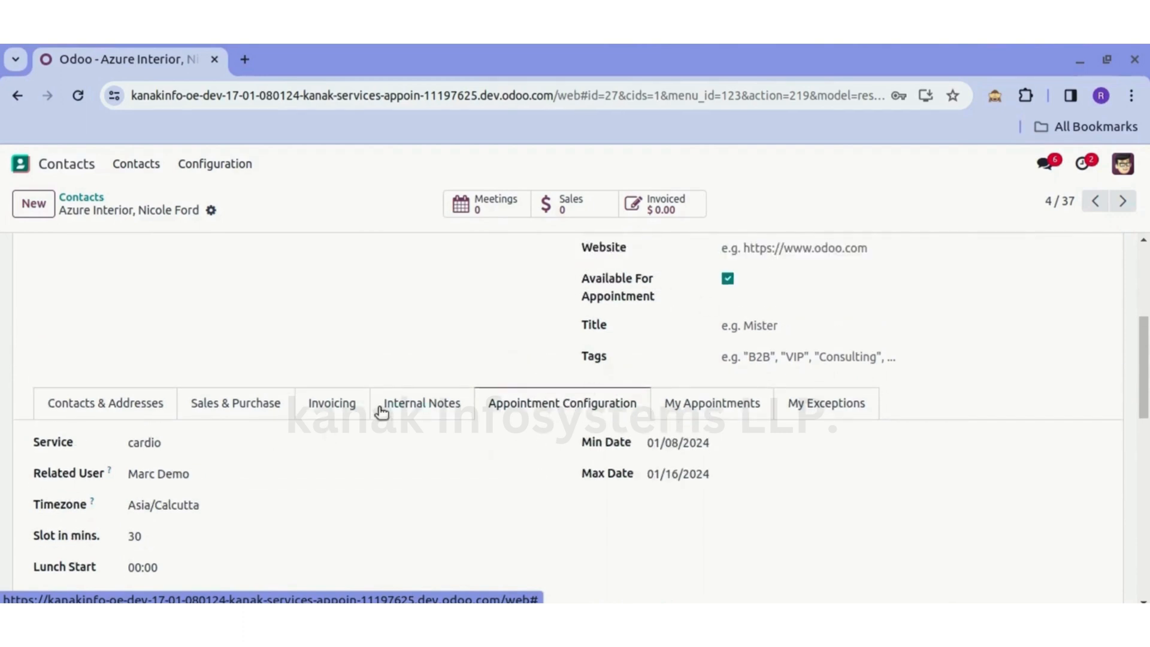
pyautogui.scroll(-3, 378, 406)
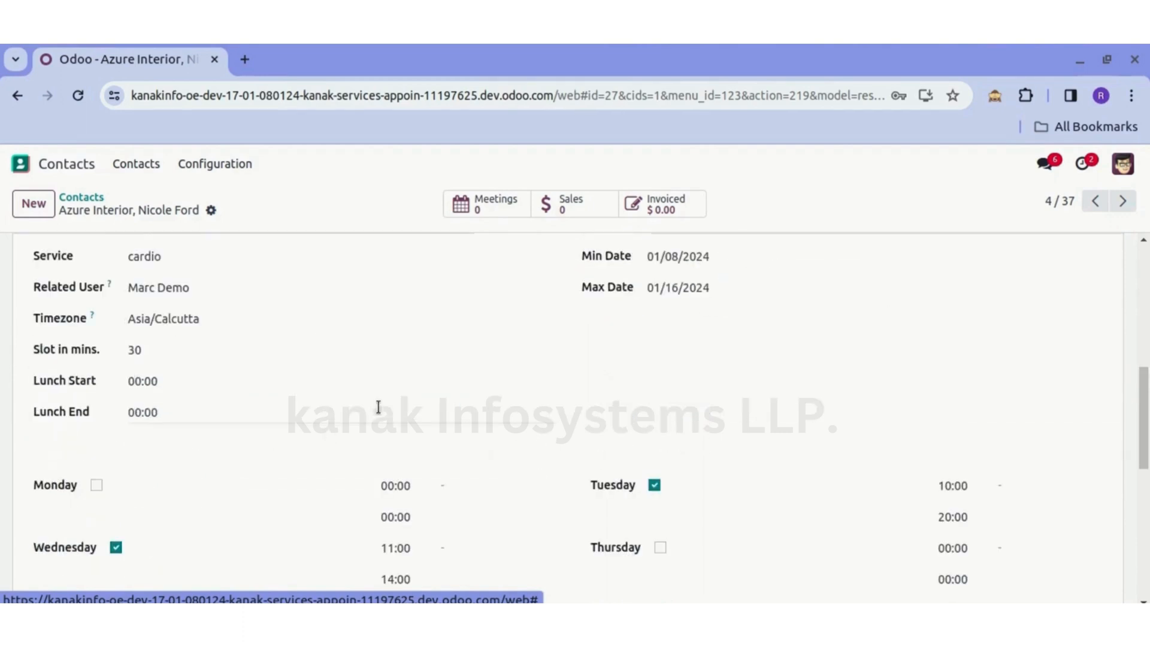
pyautogui.click(174, 256)
pyautogui.click(198, 287)
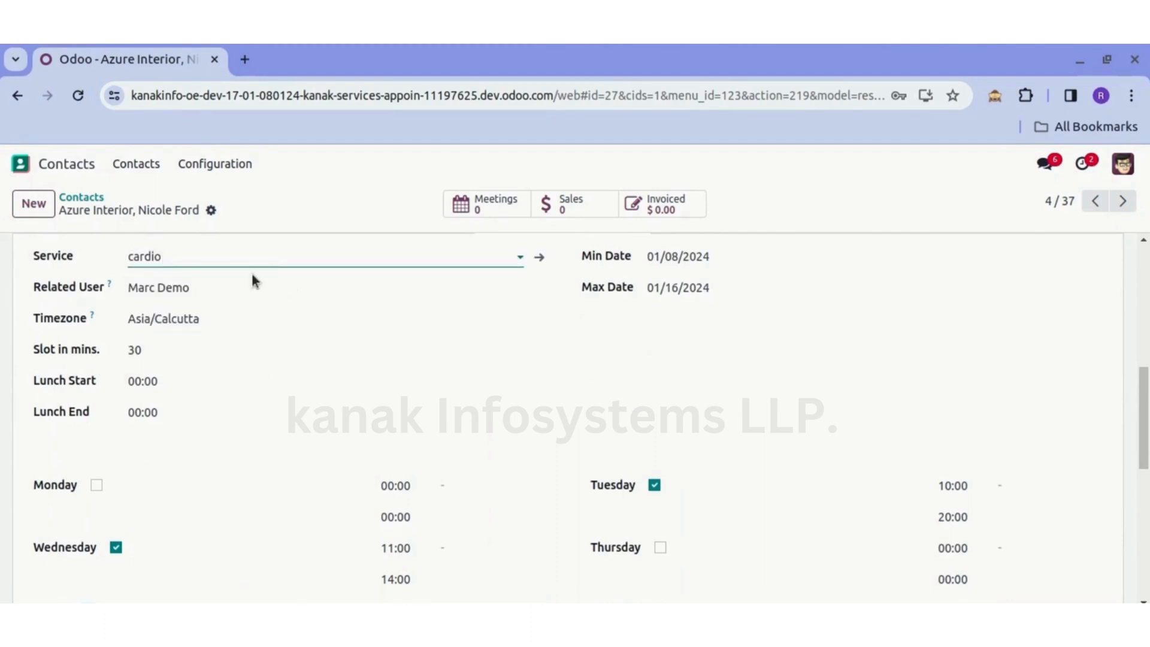
pyautogui.scroll(3, 252, 280)
pyautogui.scroll(4, 312, 369)
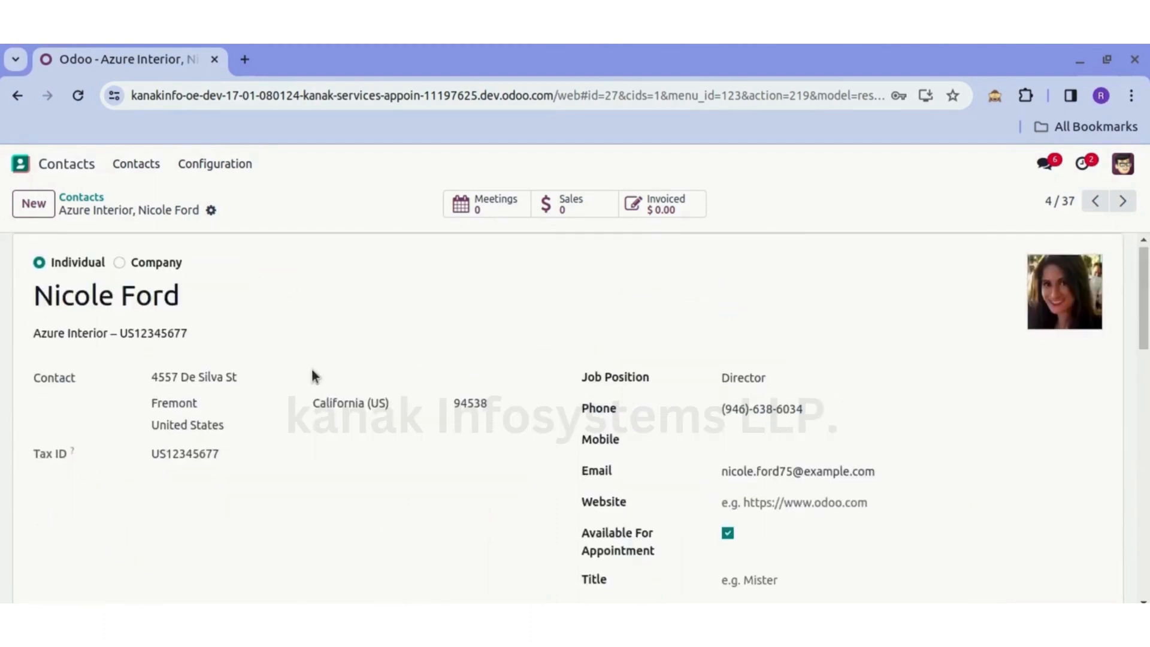
pyautogui.scroll(-2, 312, 375)
pyautogui.scroll(3, 311, 375)
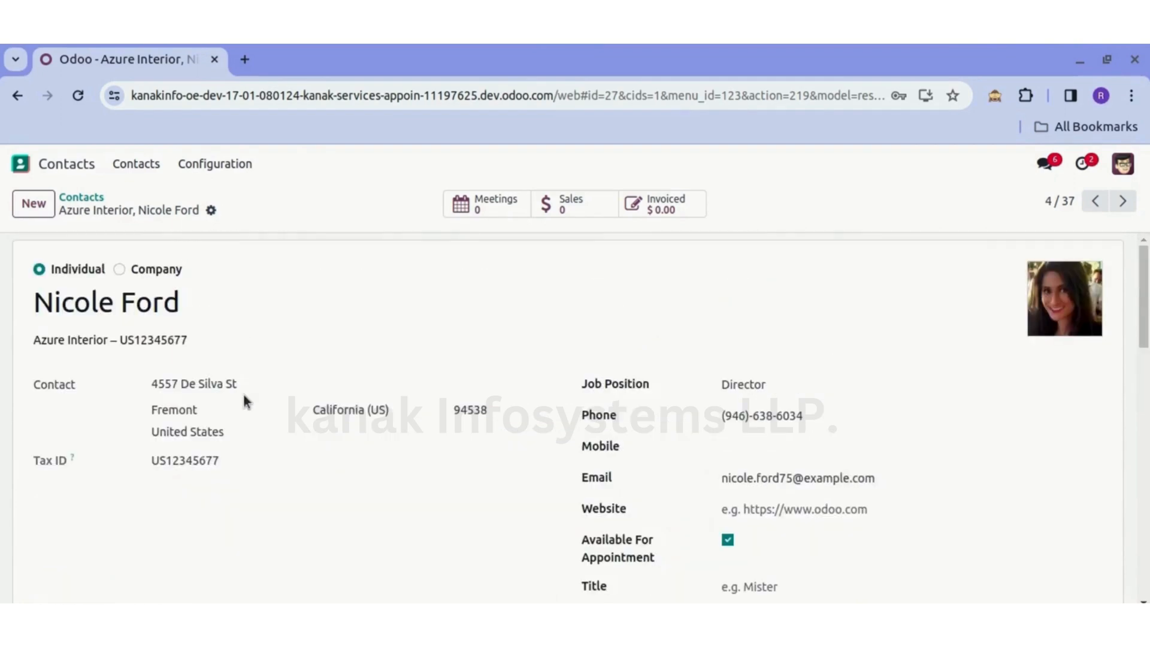
pyautogui.scroll(-5, 243, 394)
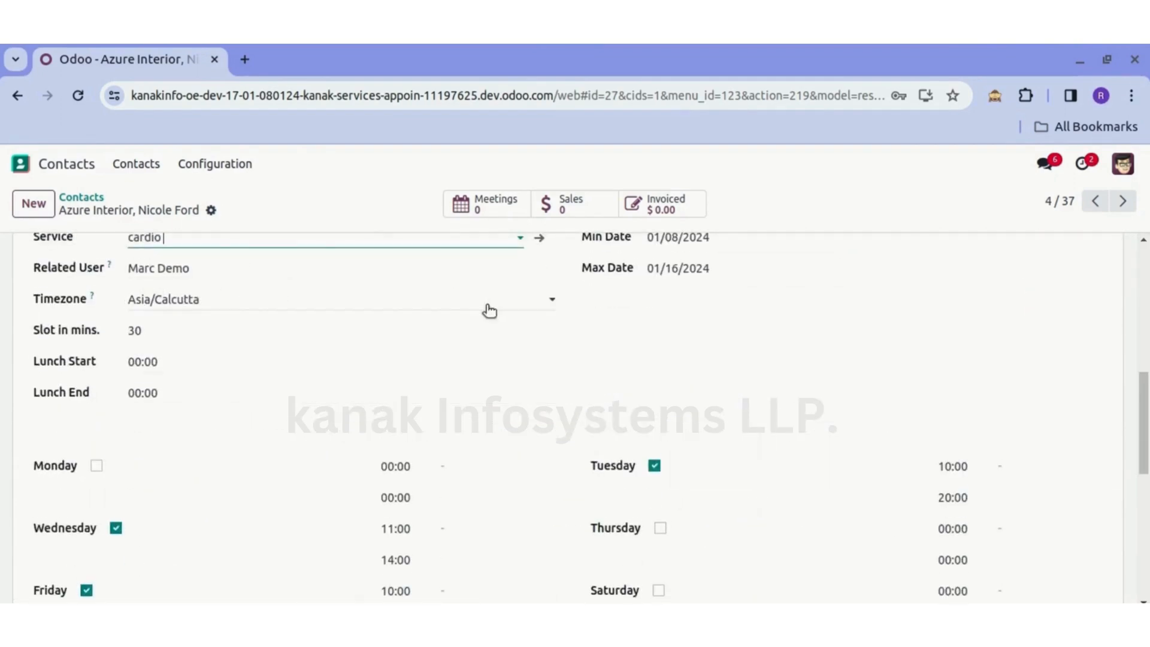
# - Review the contact's slot length in minutes, lunch start and end times, and working hours for each weekday
pyautogui.scroll(1, 490, 309)
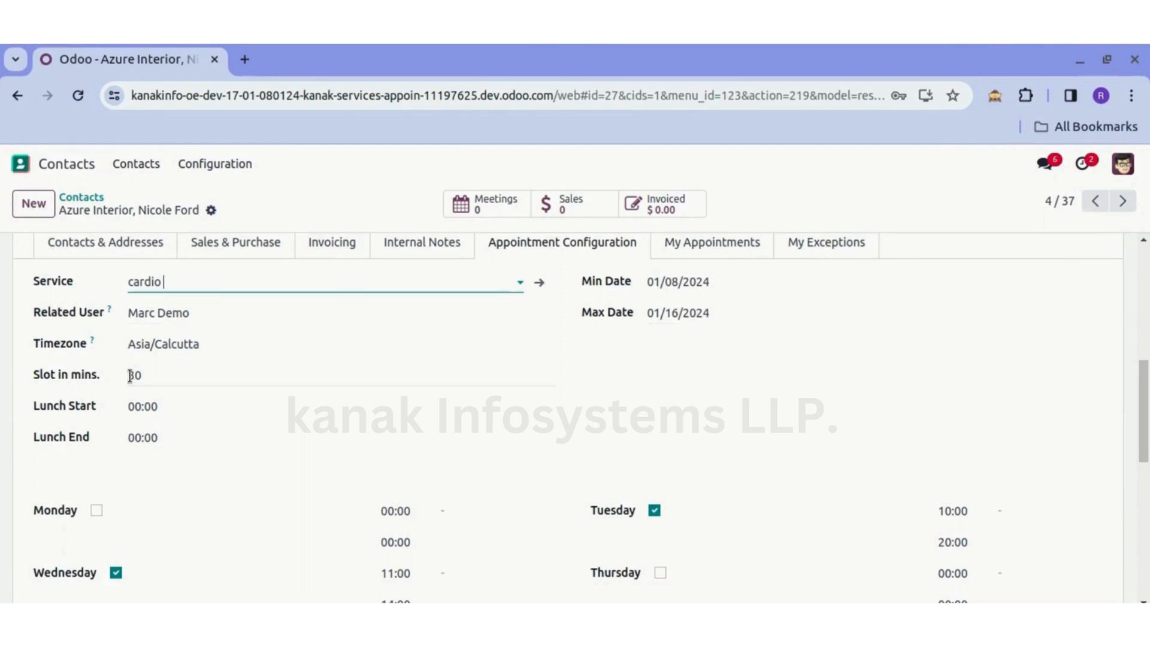
pyautogui.moveTo(135, 375); pyautogui.dragTo(130, 375)
pyautogui.click(183, 376)
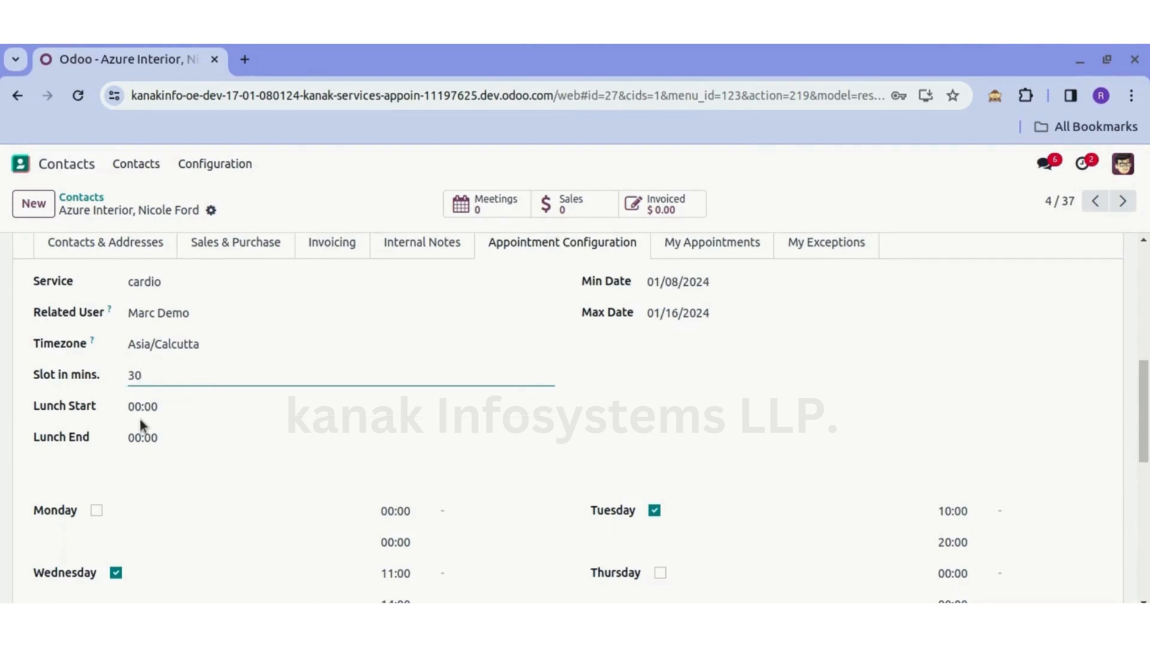
pyautogui.scroll(-2, 154, 419)
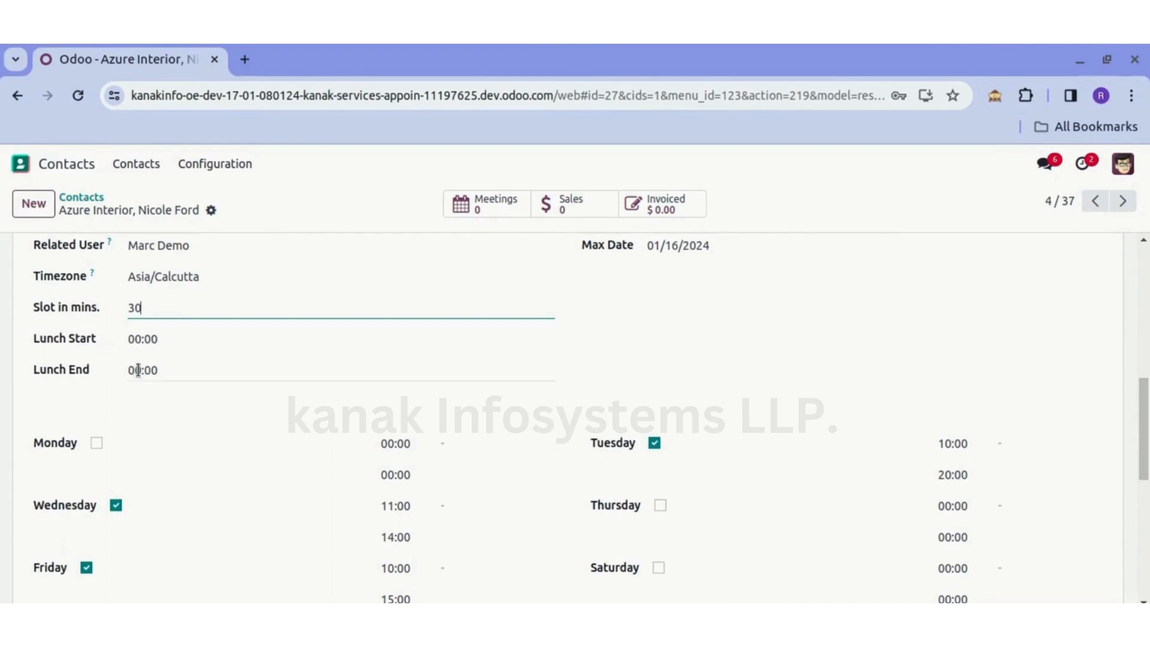
pyautogui.scroll(-3, 210, 407)
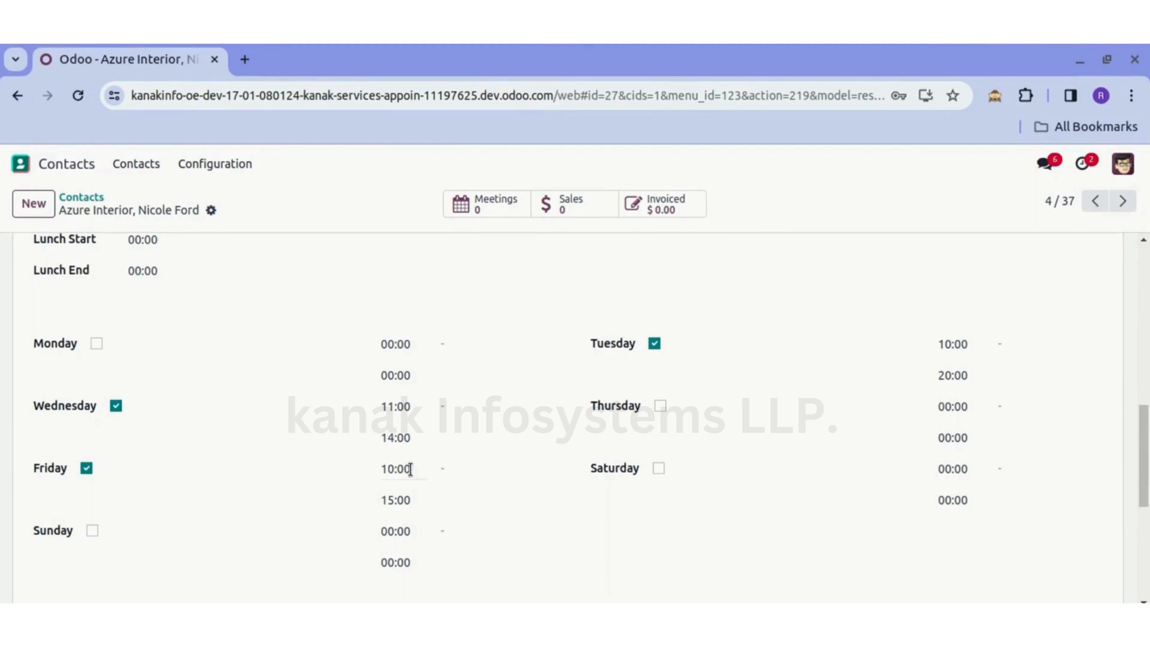
pyautogui.scroll(10, 488, 393)
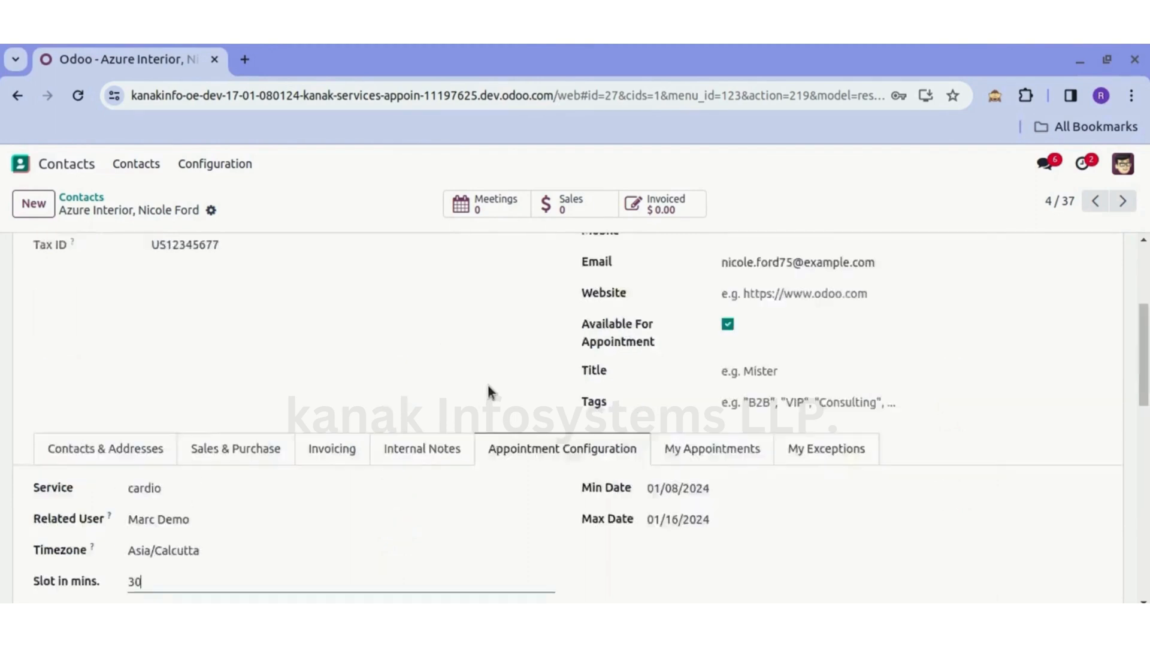
# - Switch to the Website app and log out of the admin account
pyautogui.click(17, 162)
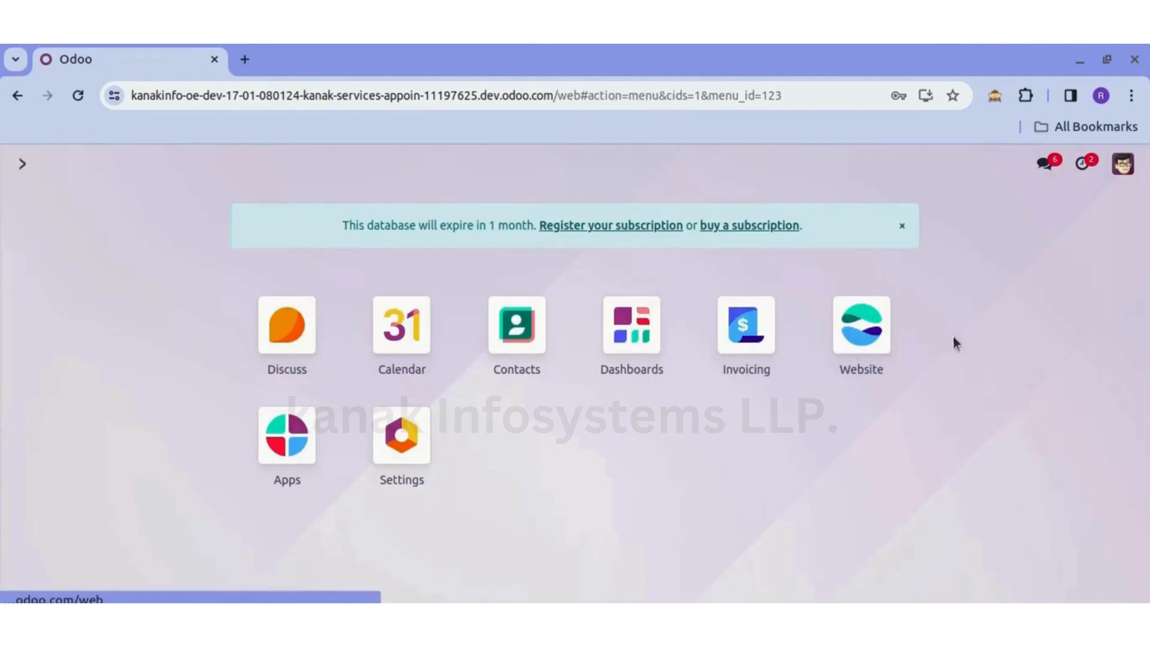
pyautogui.click(874, 338)
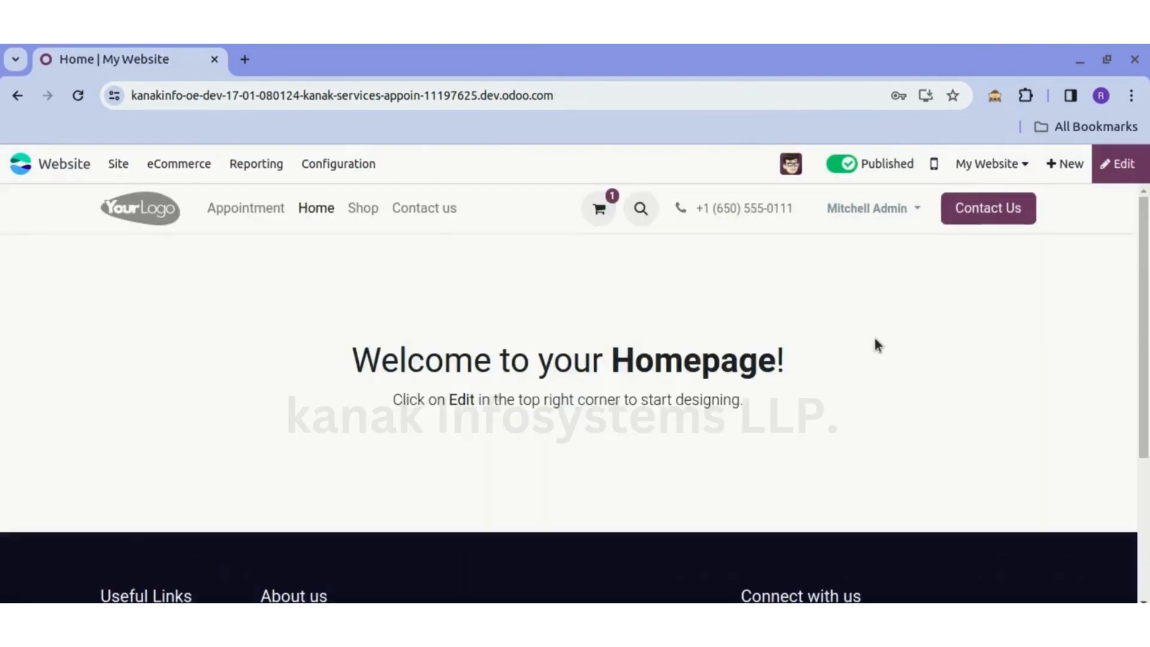
pyautogui.click(870, 213)
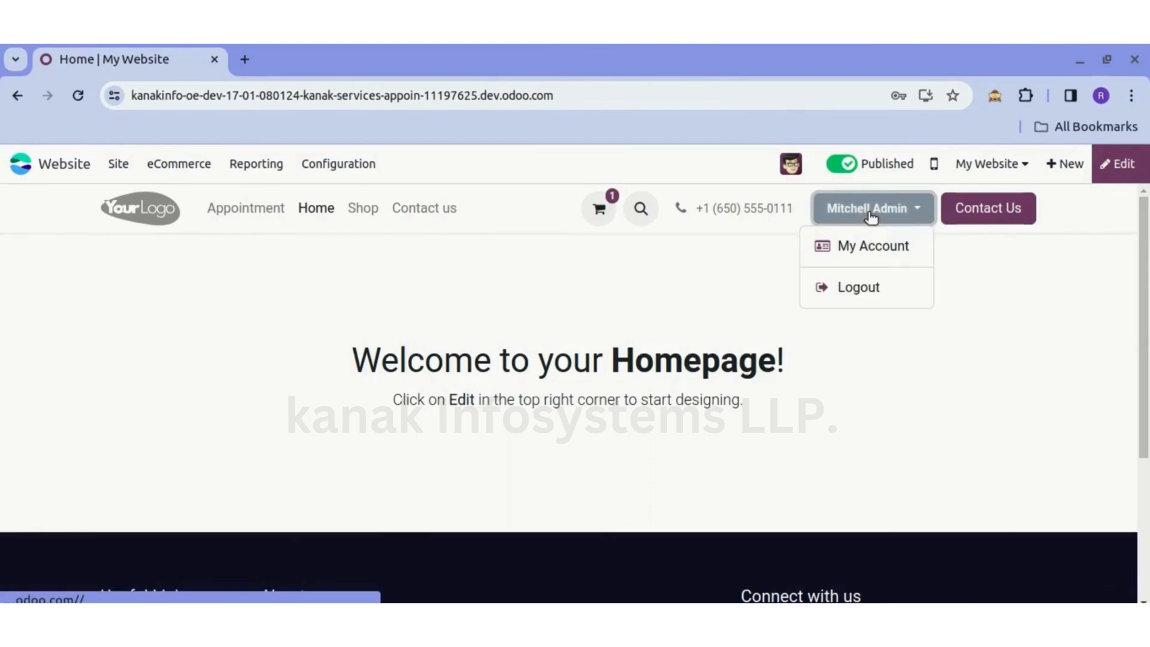
pyautogui.click(855, 290)
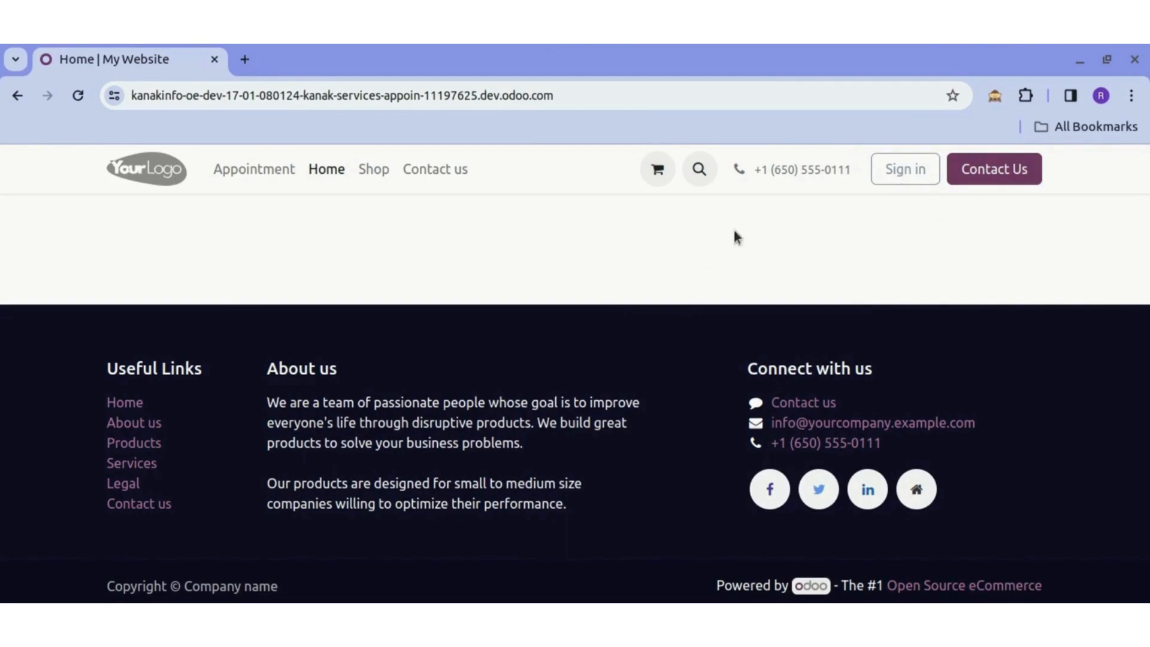
# - Go to the public site's Appointment page, select the team member titled Director and view the available time slots
pyautogui.click(254, 172)
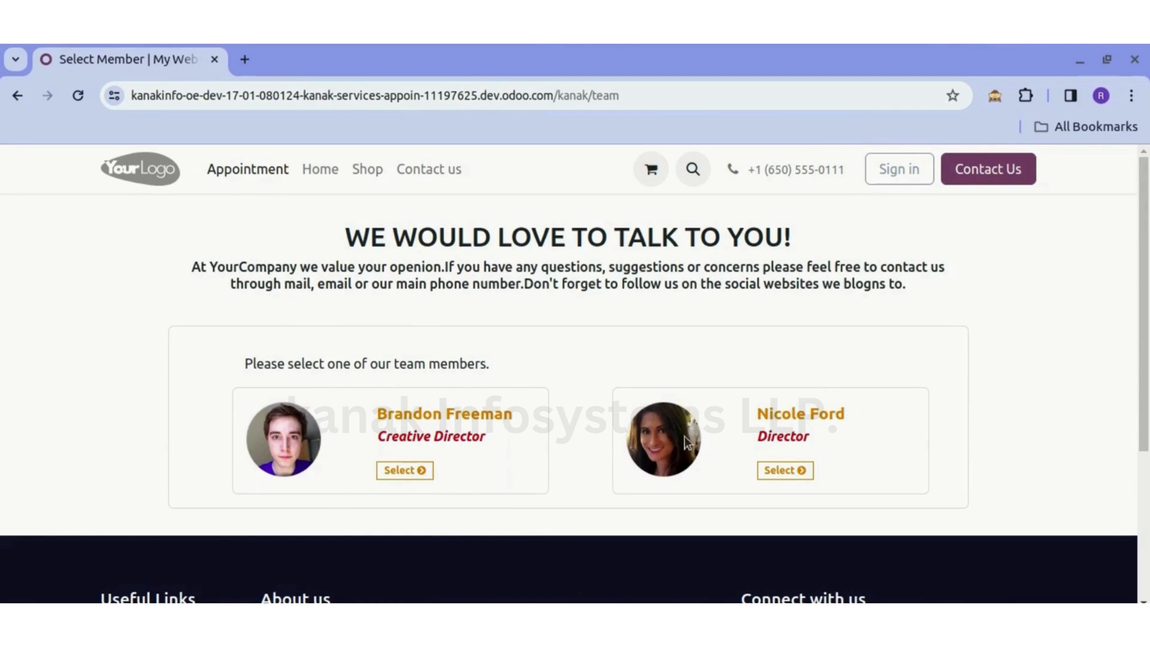
pyautogui.click(780, 470)
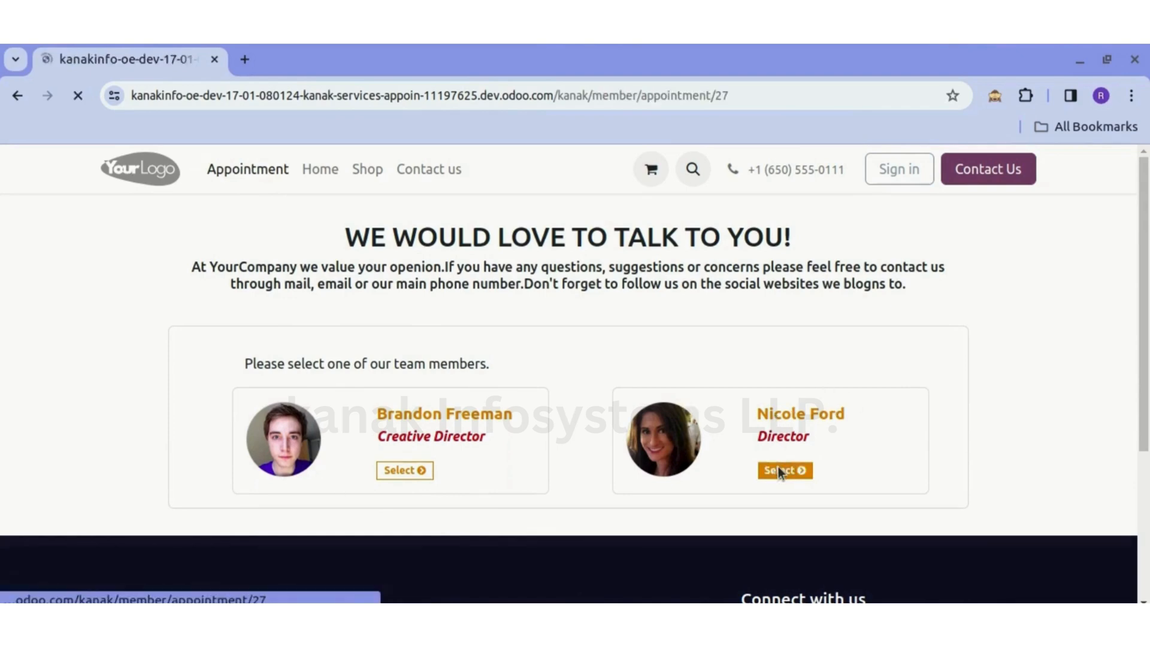
pyautogui.scroll(-2, 652, 359)
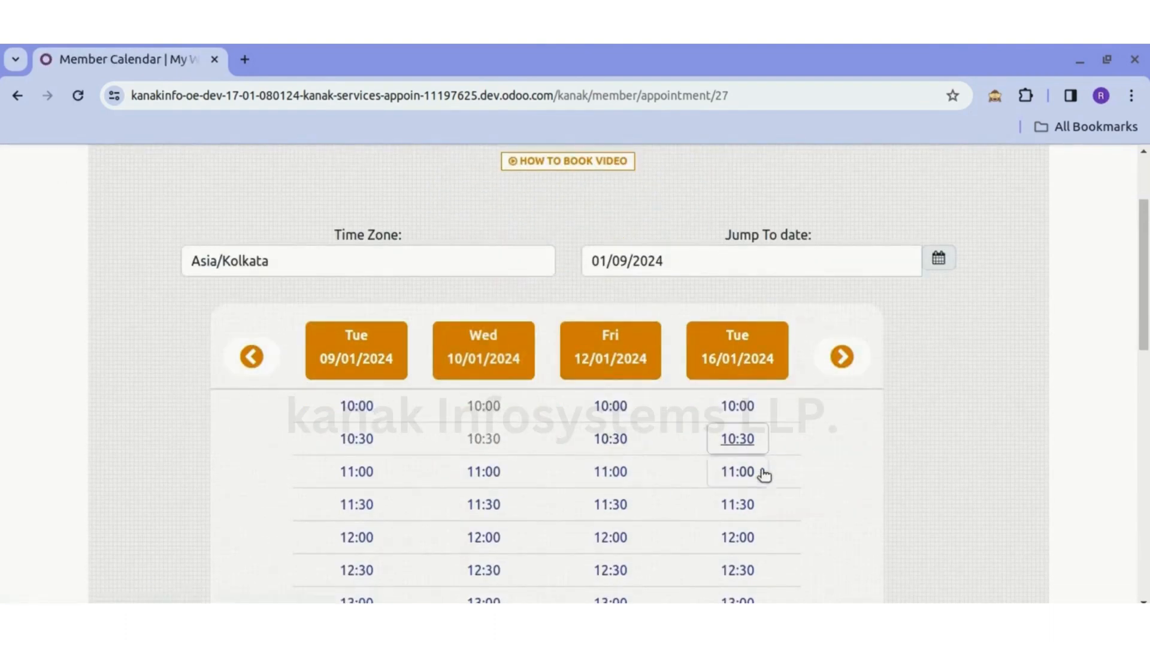
# - Book the 10:00 slot on Friday 12/01/2024 from the booking calendar and proceed from the cart to checkout
pyautogui.scroll(-4, 684, 483)
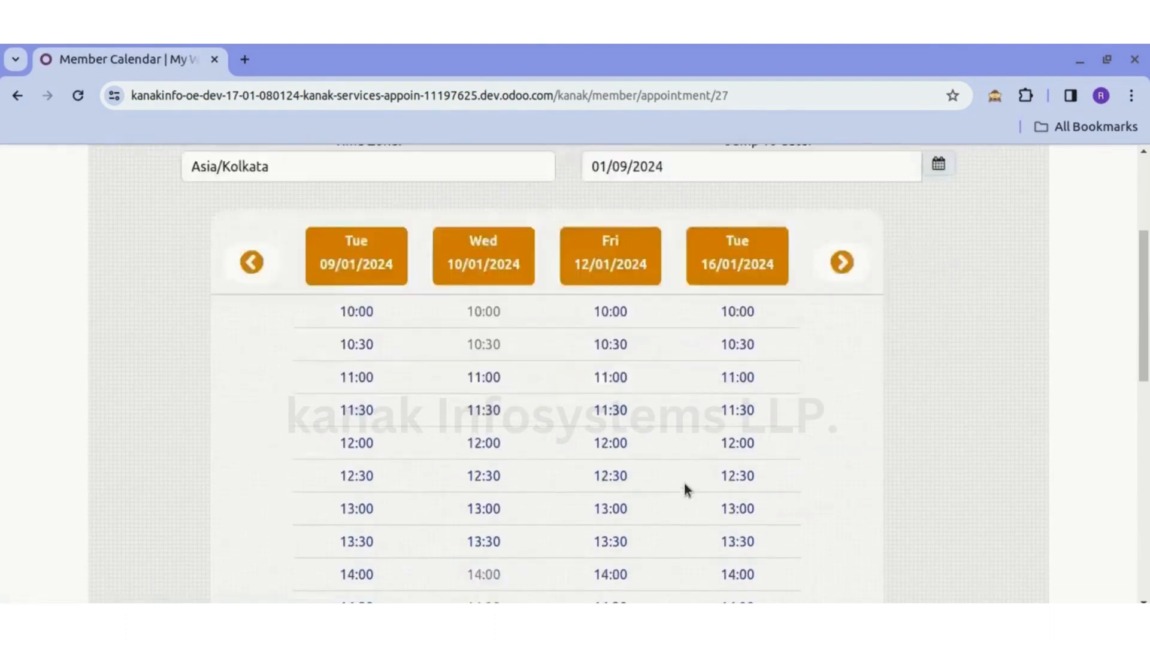
pyautogui.scroll(5, 684, 482)
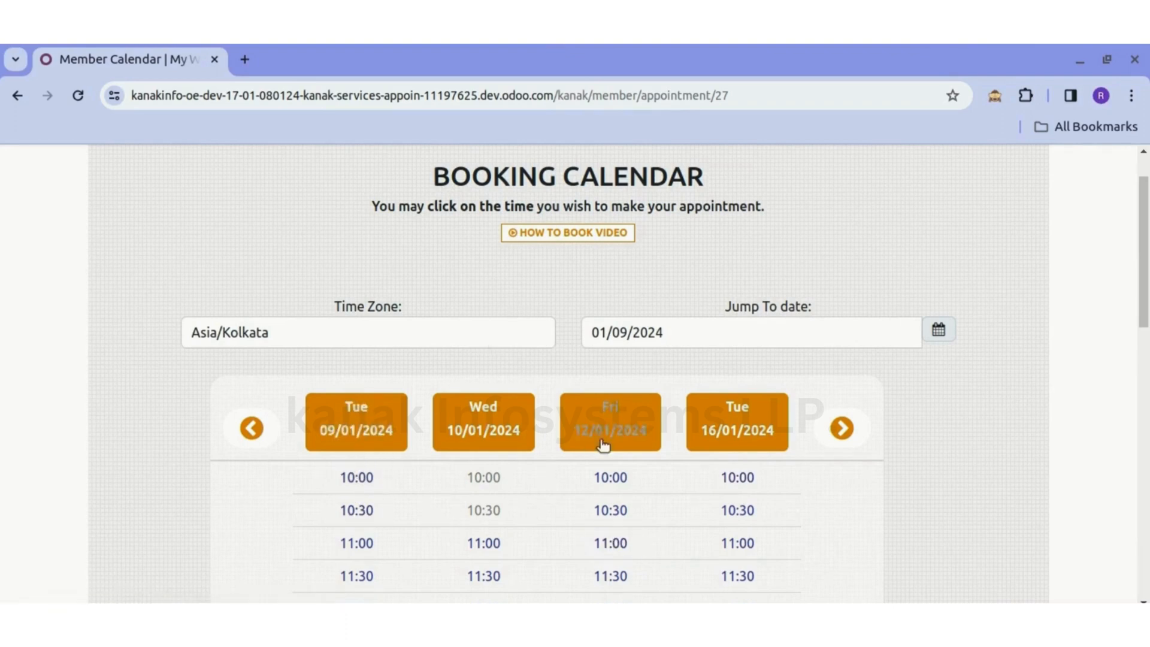
pyautogui.click(611, 478)
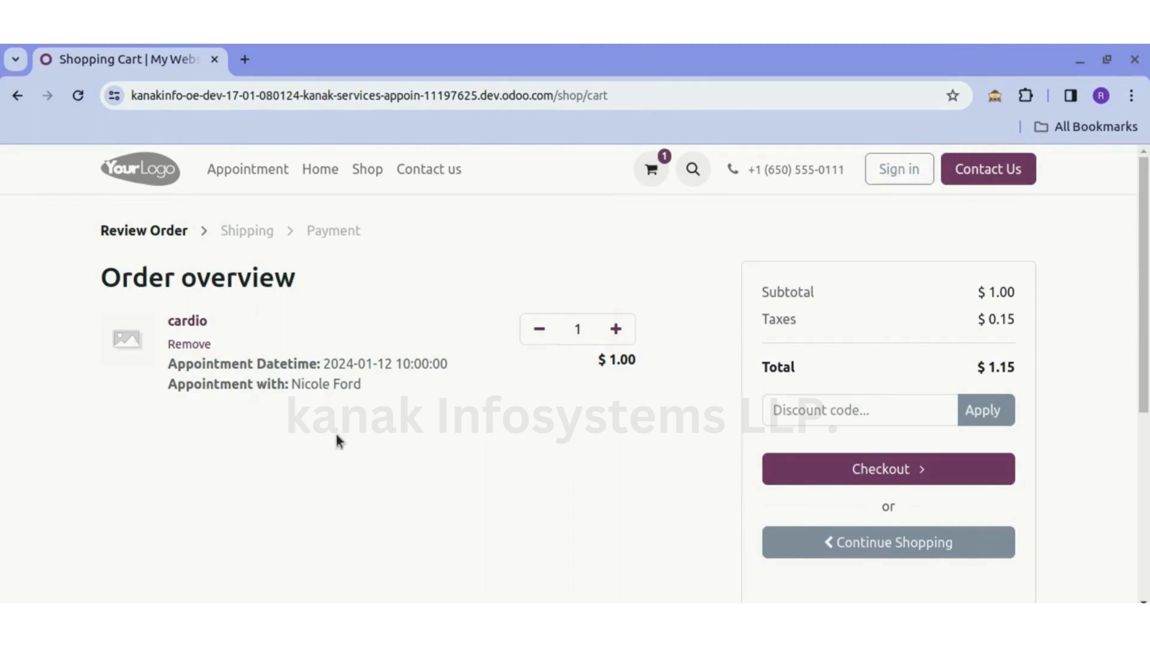
pyautogui.click(948, 474)
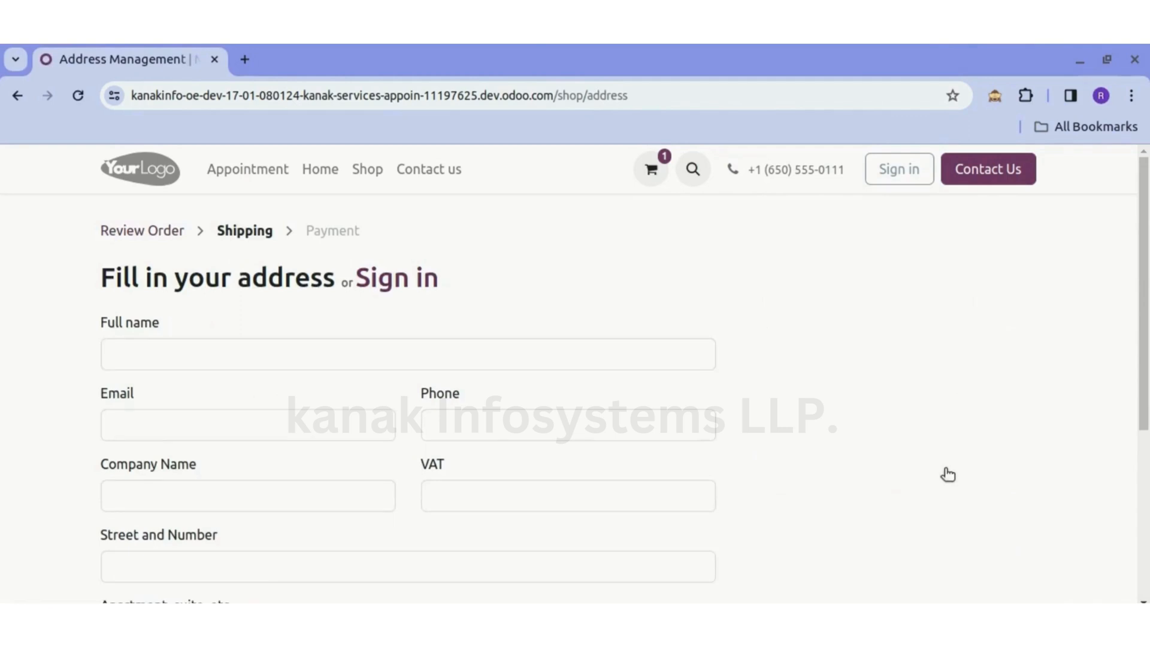
# - Fill in the customer's full name and email in the checkout address form
pyautogui.scroll(-5, 574, 461)
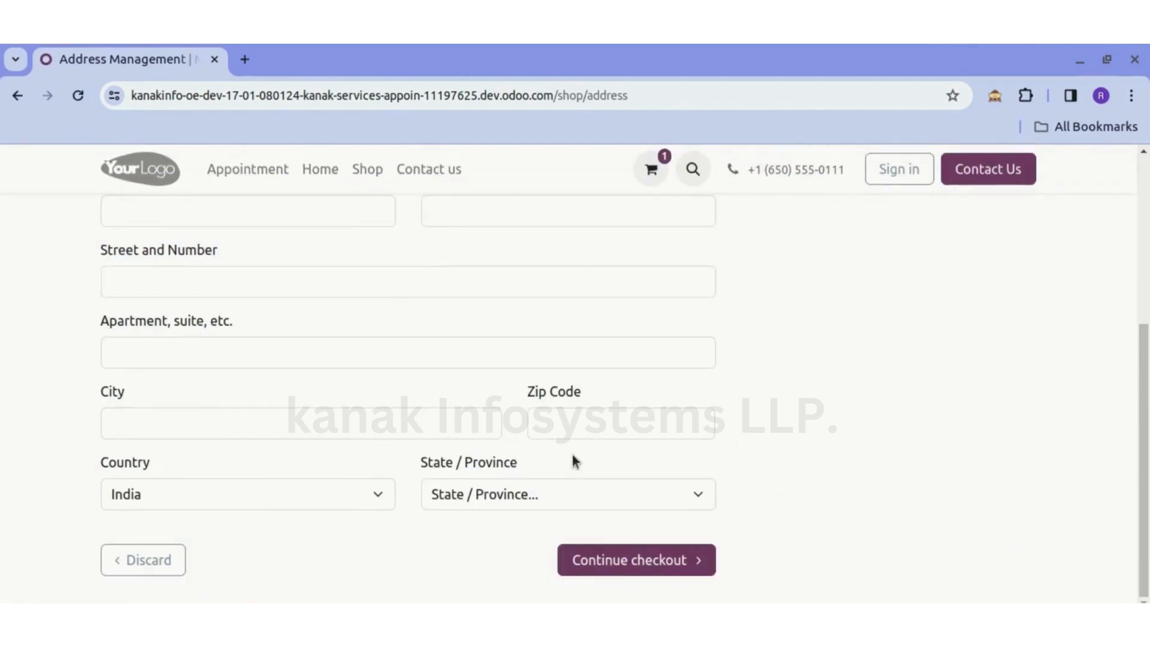
pyautogui.click(636, 560)
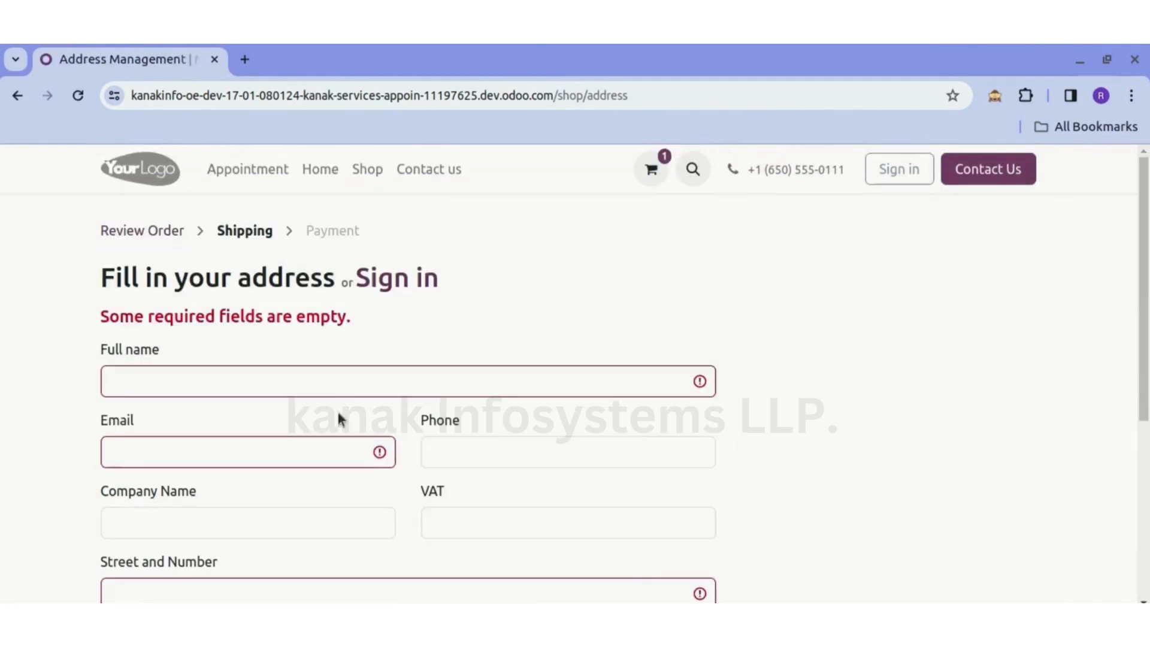
pyautogui.click(310, 377)
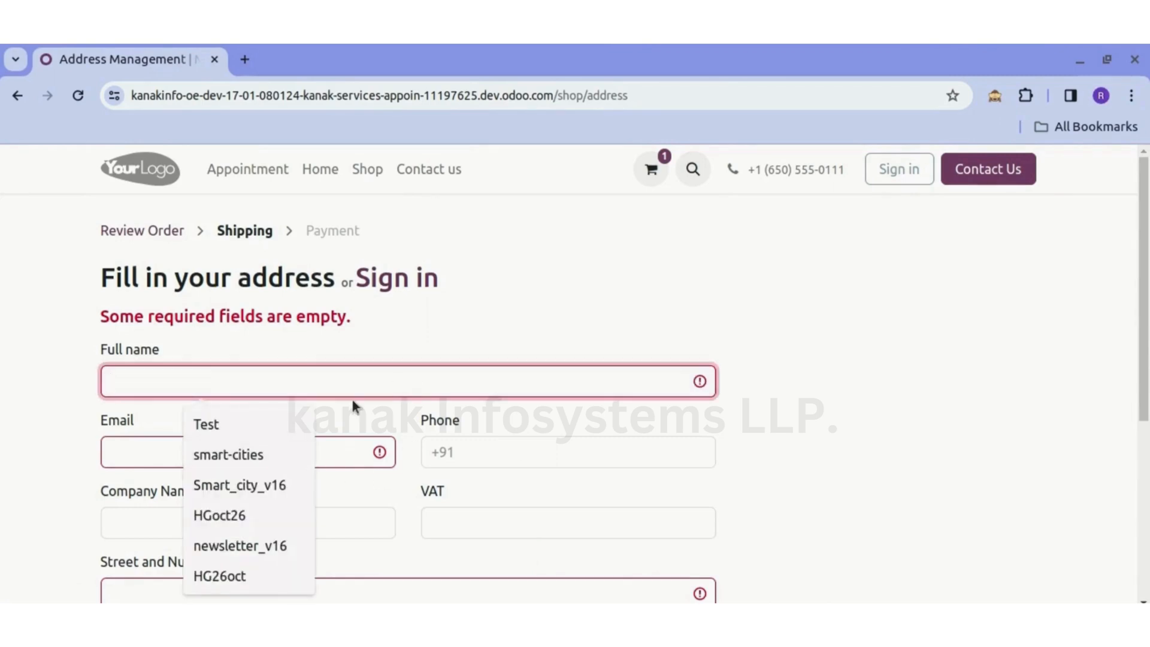
pyautogui.click(258, 416)
pyautogui.click(214, 449)
pyautogui.write('t')
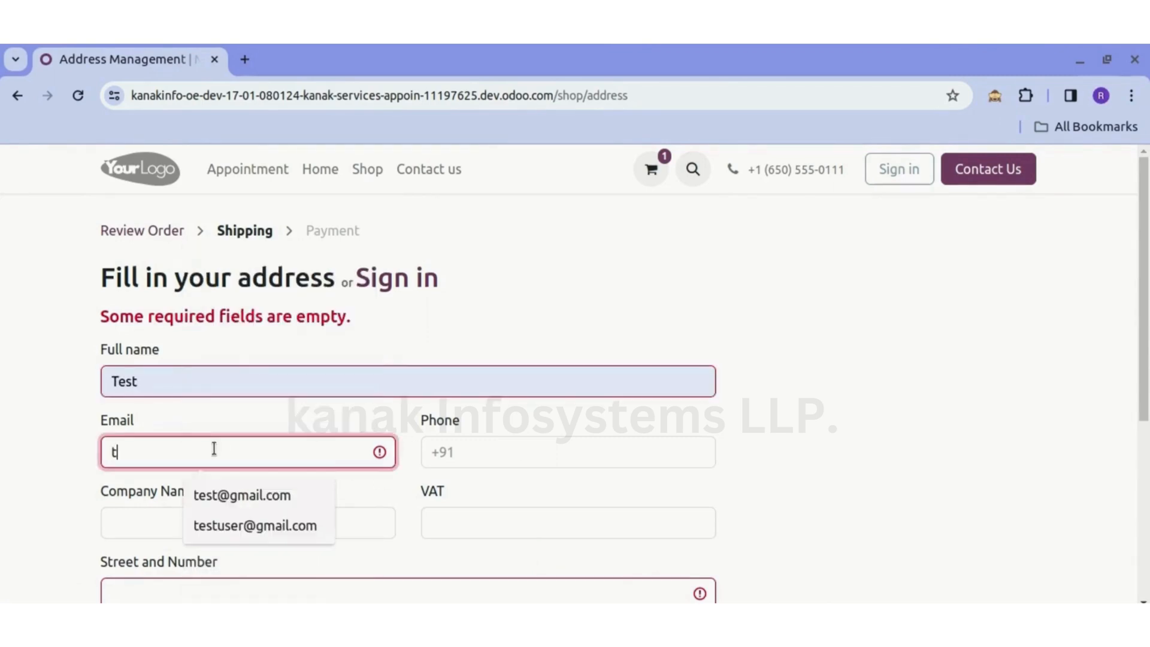
pyautogui.write('est@123')
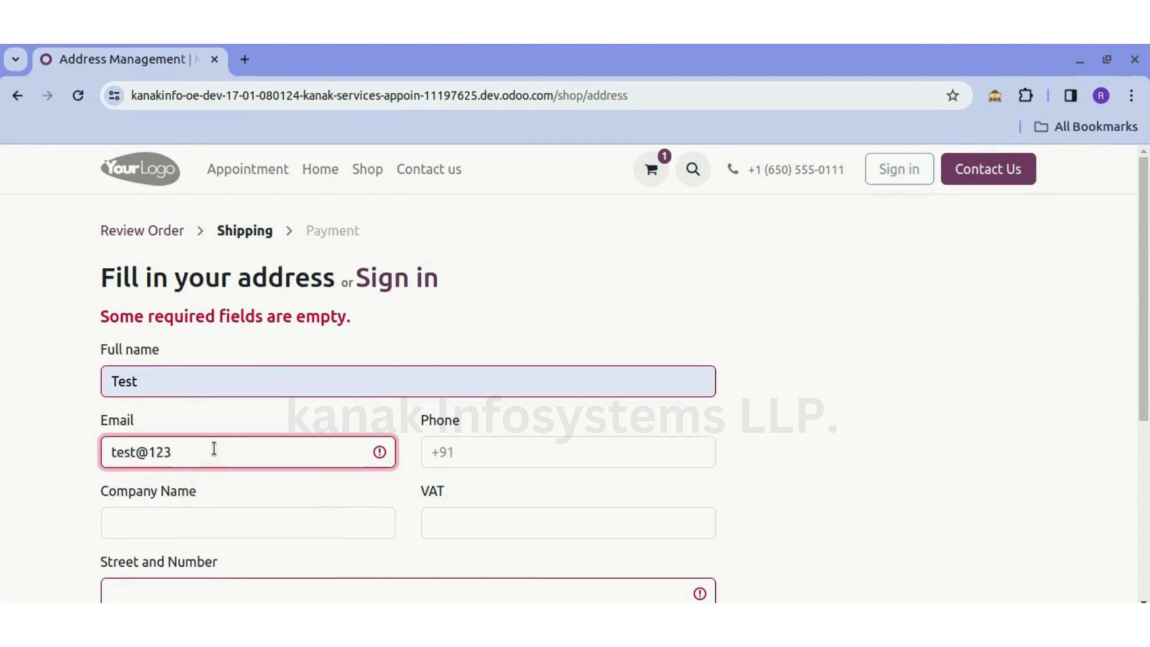
pyautogui.write('.com')
# - Enter the customer's street, city and zip code in the checkout address form
pyautogui.scroll(-4, 532, 440)
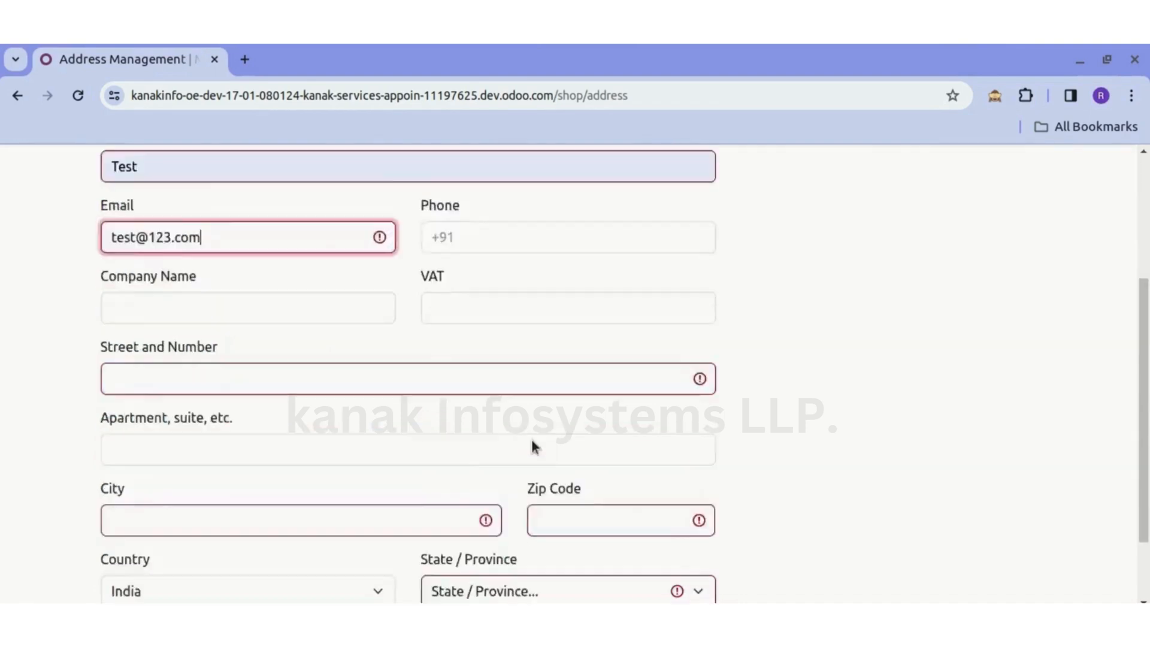
pyautogui.click(339, 331)
pyautogui.write('xyz')
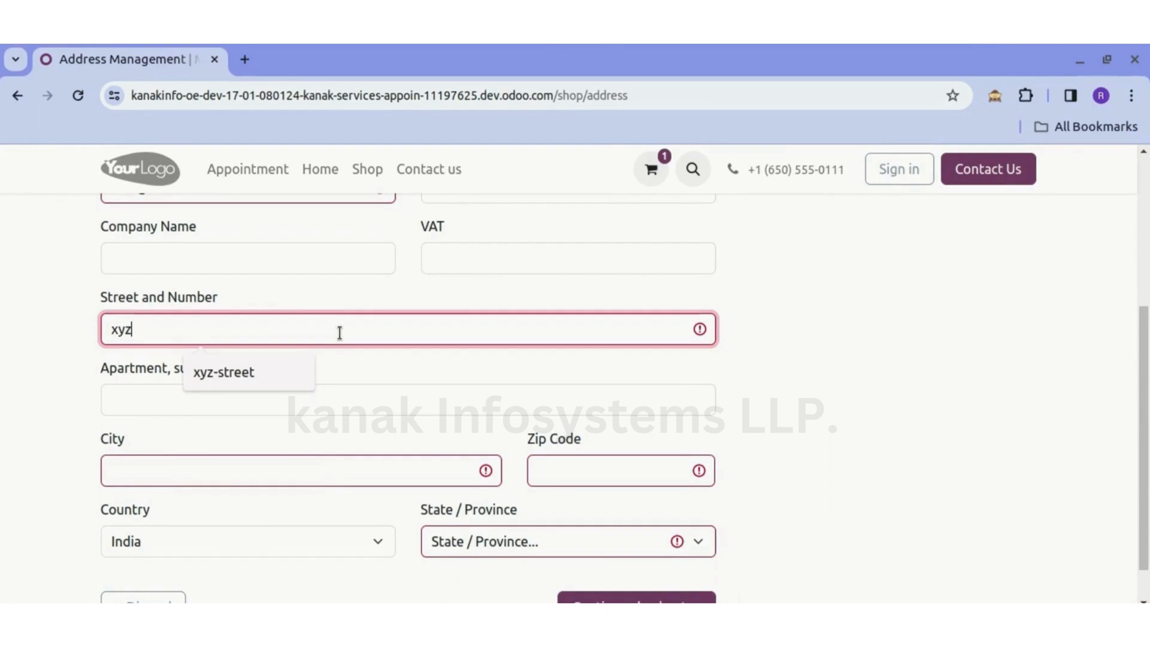
pyautogui.click(31, 312)
pyautogui.scroll(-1, 33, 315)
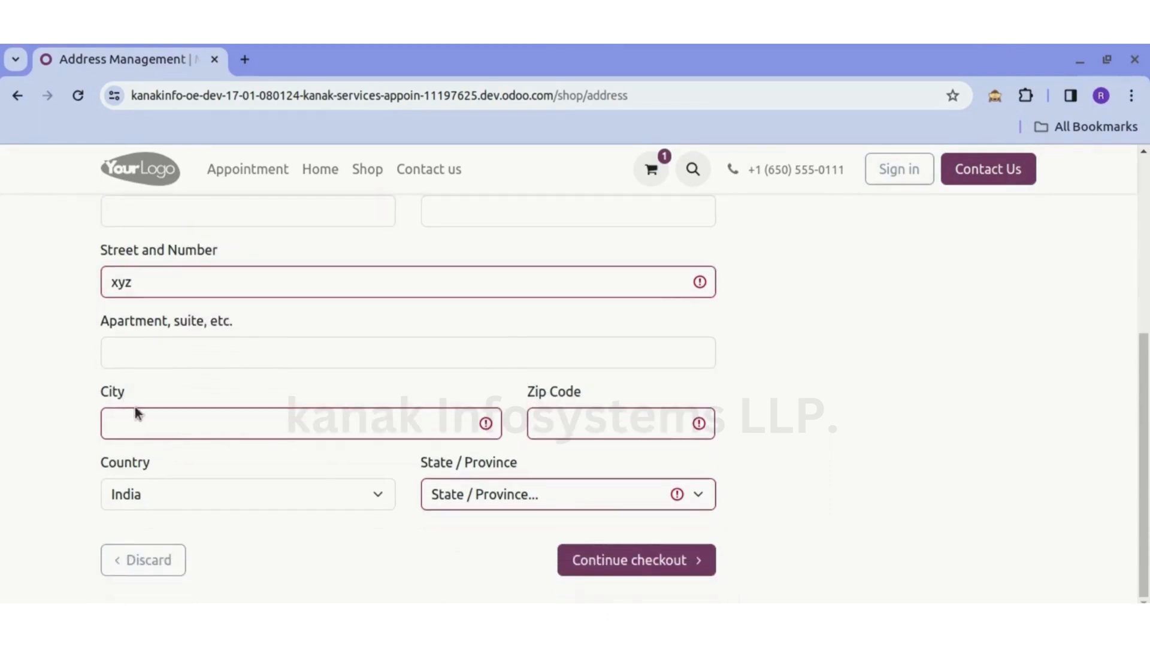
pyautogui.click(146, 425)
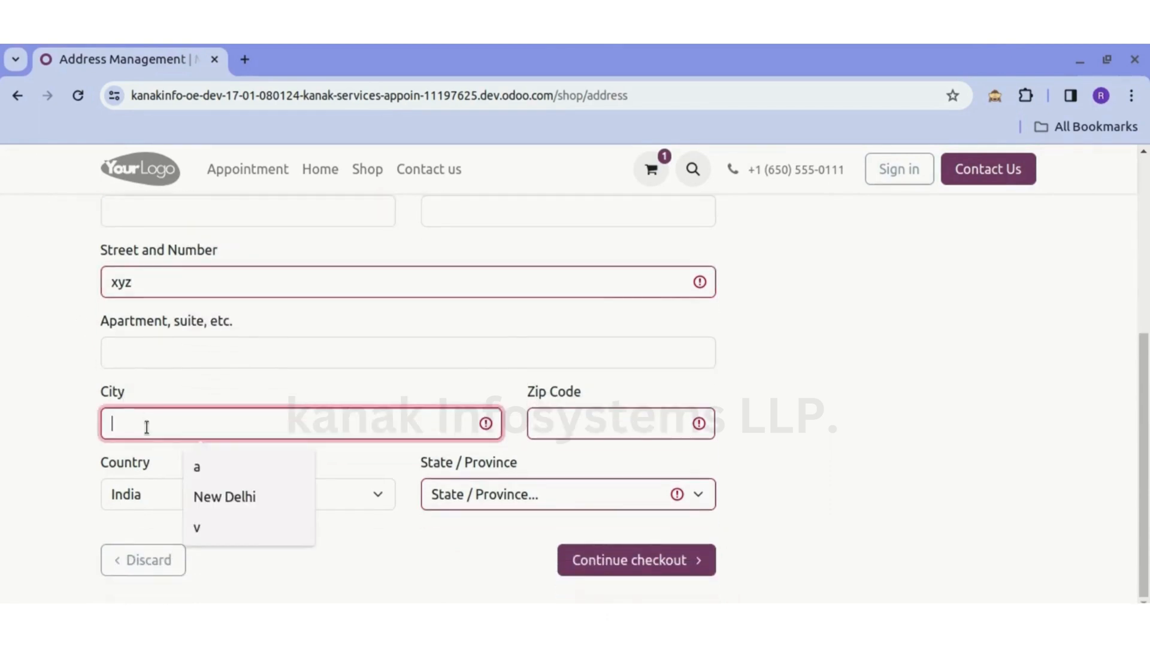
pyautogui.click(220, 502)
pyautogui.click(631, 425)
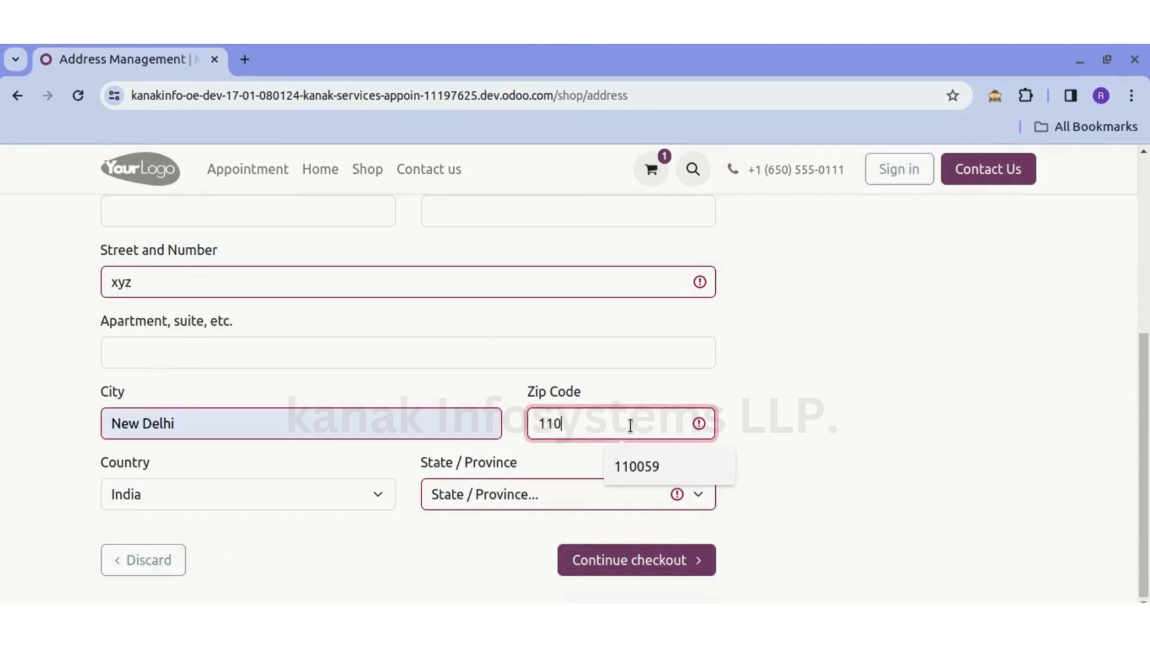
pyautogui.write('110068')
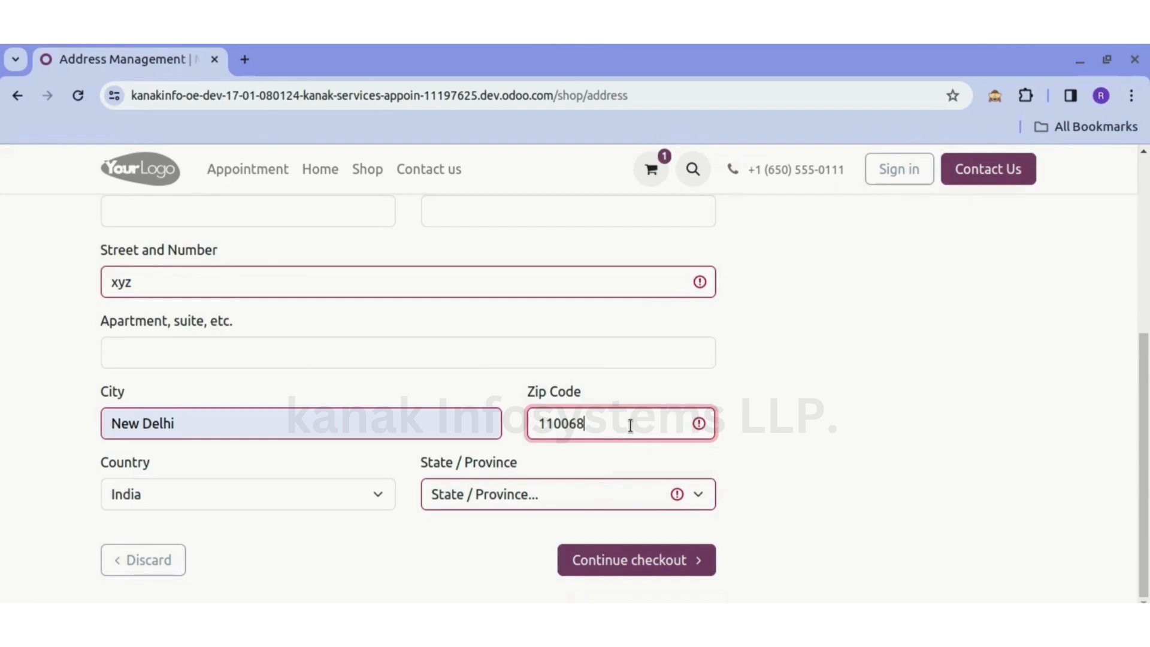
pyautogui.click(868, 392)
# - Select the customer's state in the address form and continue the checkout to payment
pyautogui.click(506, 497)
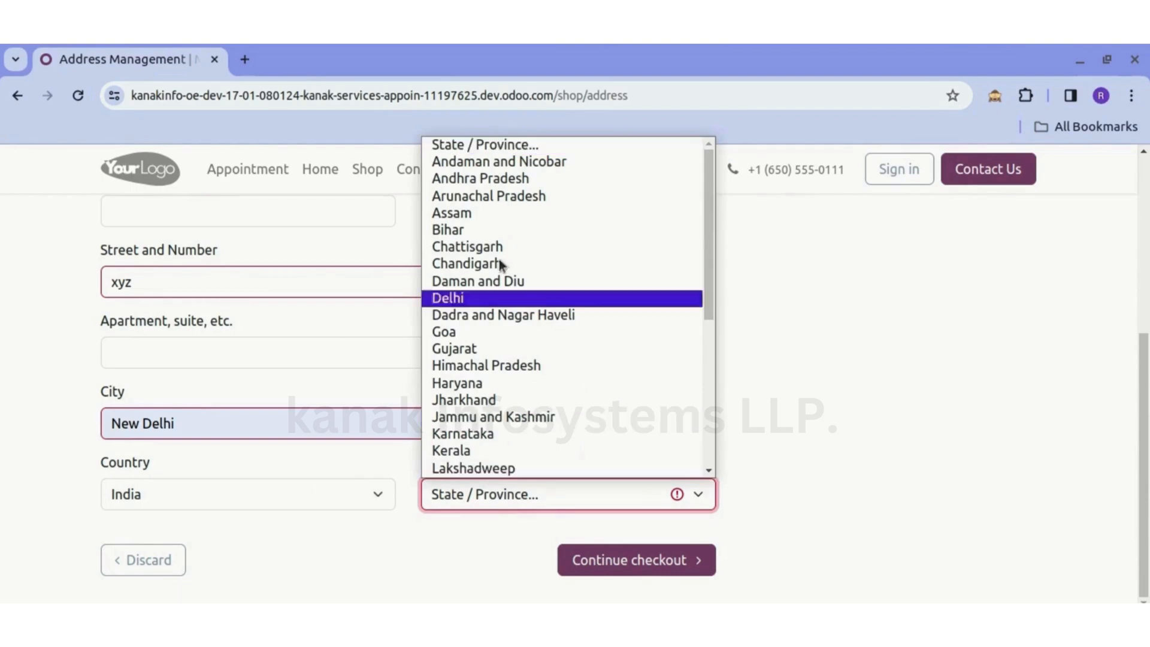
pyautogui.click(494, 301)
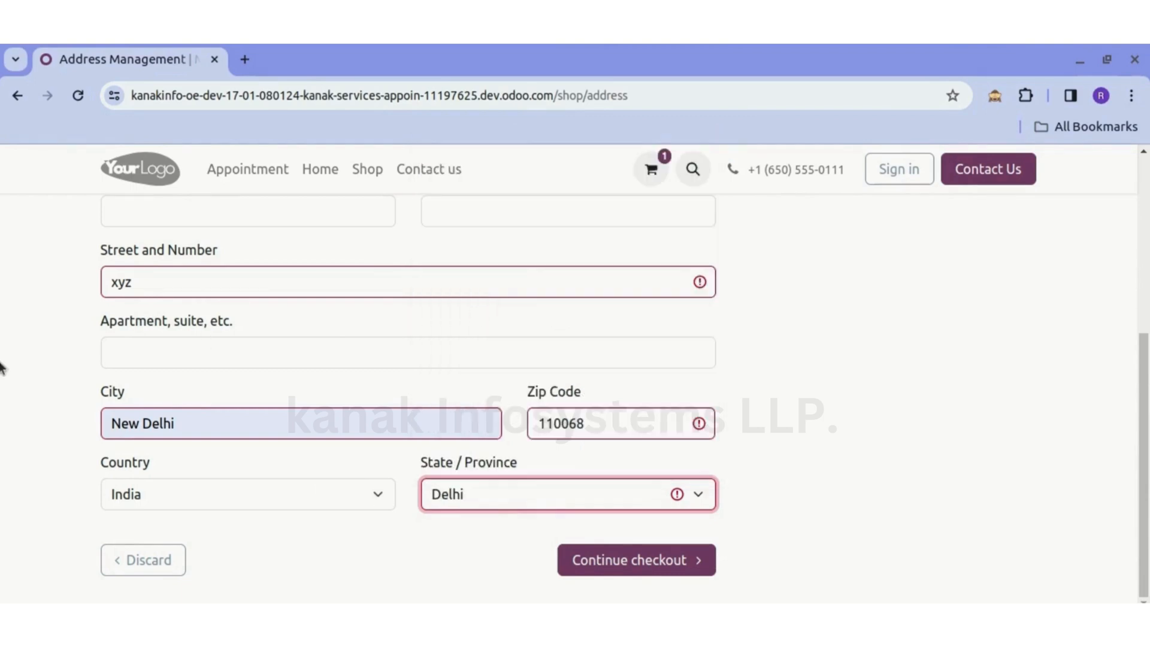
pyautogui.click(2, 359)
pyautogui.scroll(5, 358, 328)
pyautogui.scroll(-5, 358, 328)
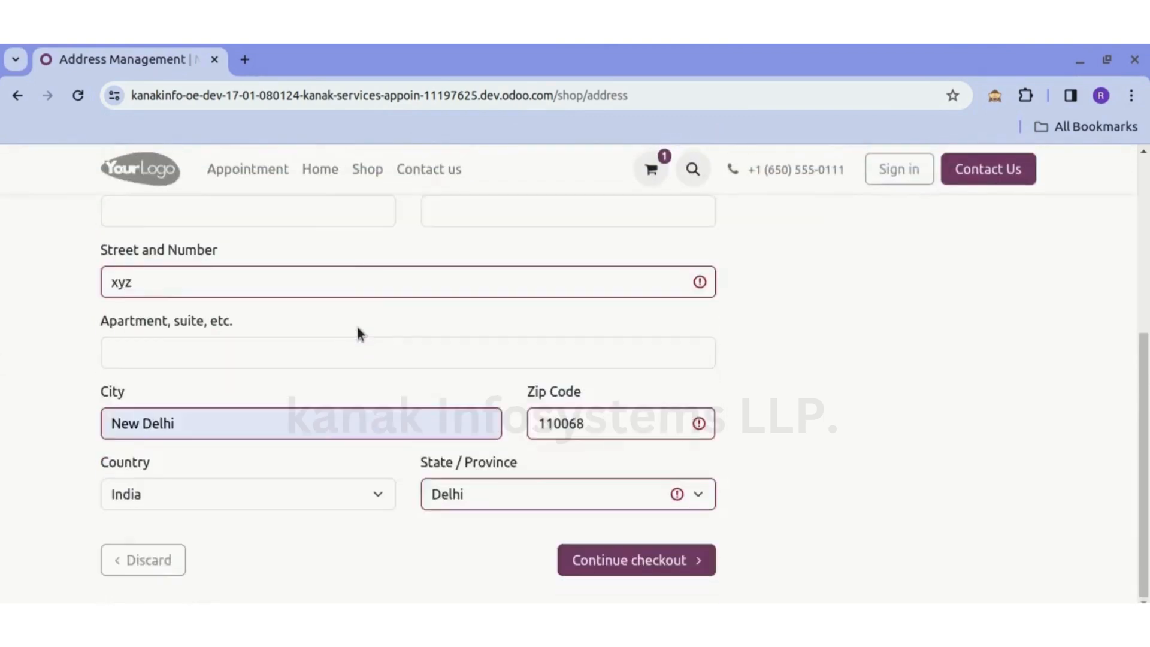
pyautogui.scroll(5, 357, 328)
pyautogui.scroll(-1, 358, 328)
pyautogui.scroll(-5, 358, 328)
pyautogui.click(619, 559)
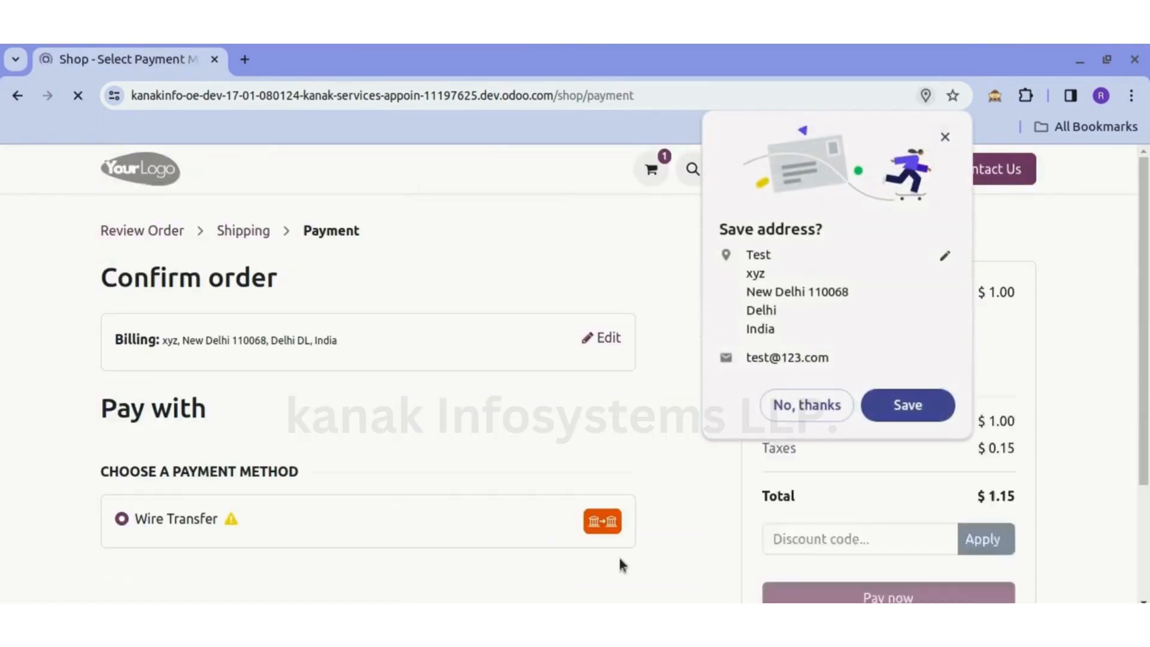
# - Pay for the order by Wire Transfer without saving the address in the browser, and review the order confirmation
pyautogui.click(809, 408)
pyautogui.scroll(-3, 543, 448)
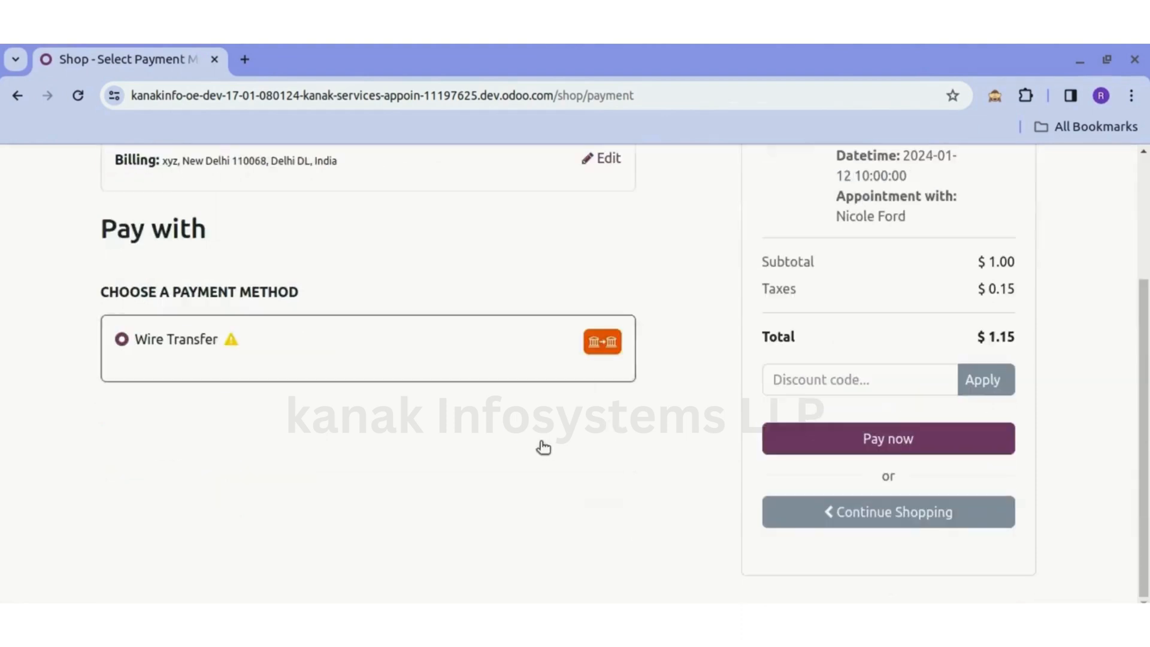
pyautogui.click(829, 436)
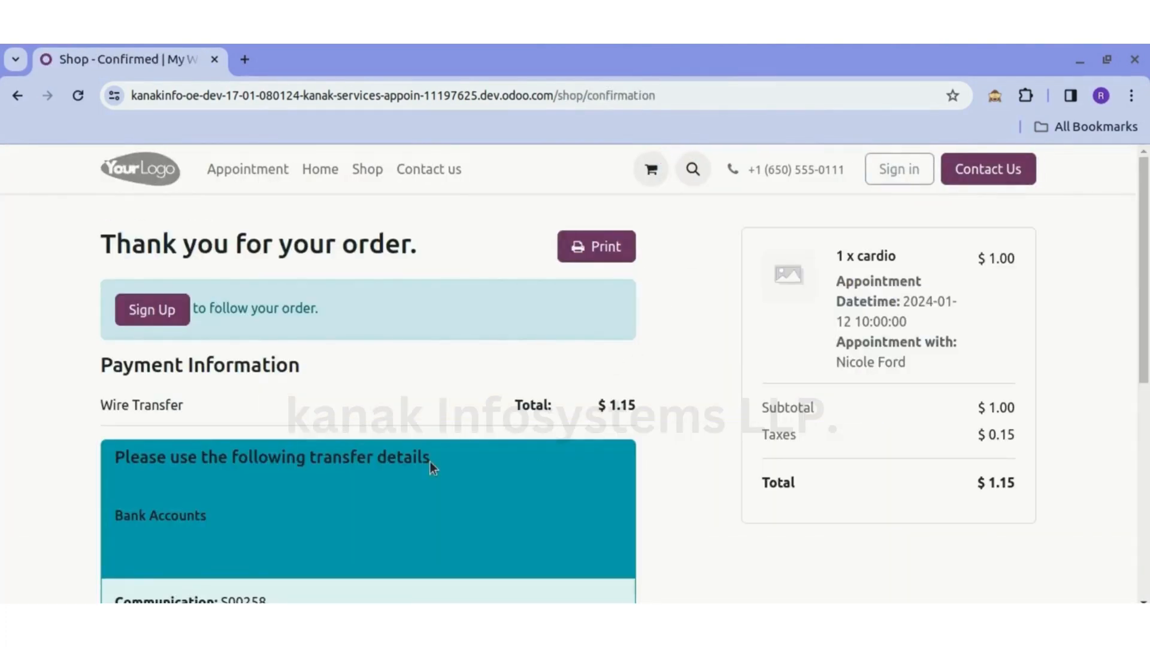
pyautogui.scroll(-3, 431, 465)
pyautogui.scroll(2, 430, 460)
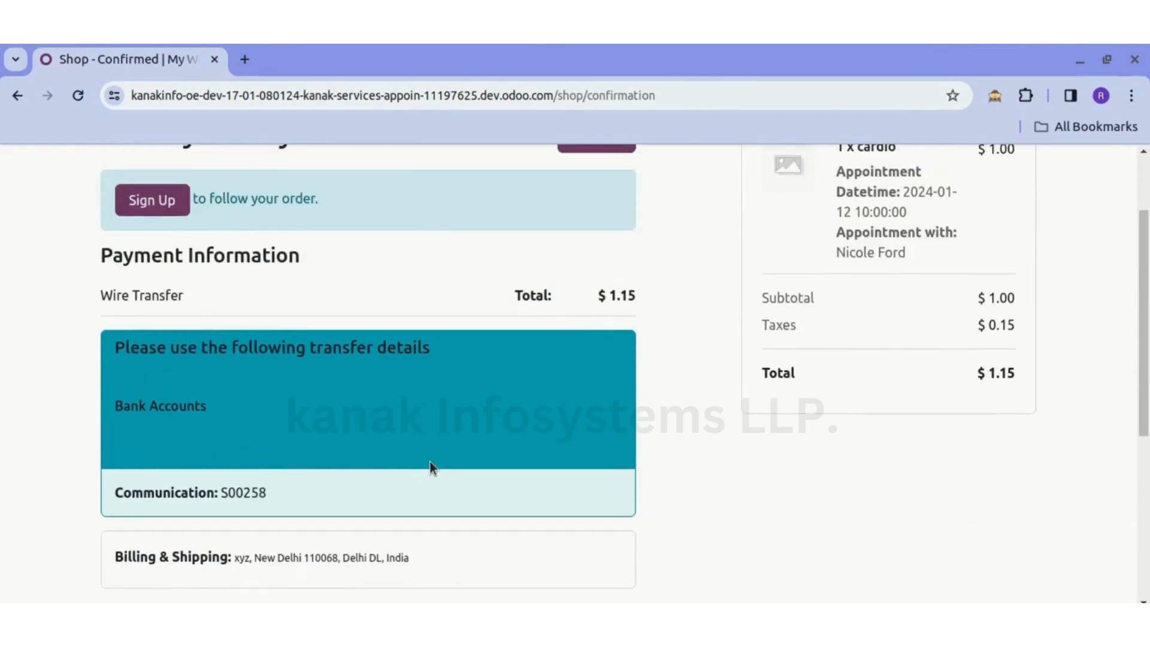
pyautogui.scroll(2, 430, 461)
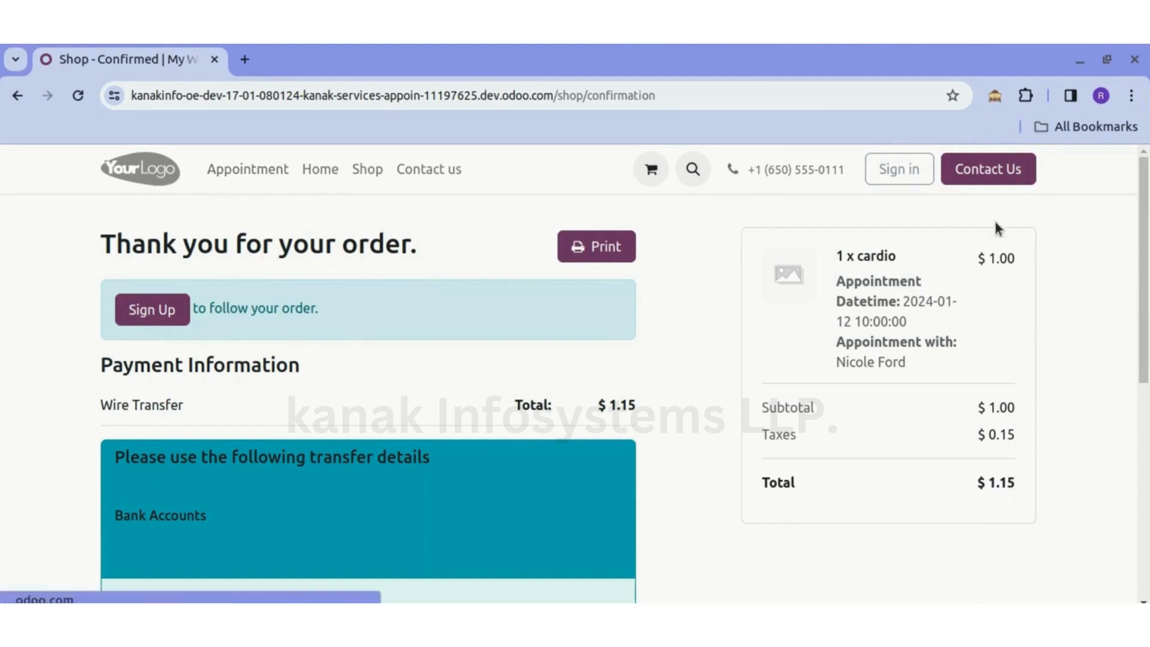
# - Sign in from the website with the admin login and the account password
pyautogui.click(900, 174)
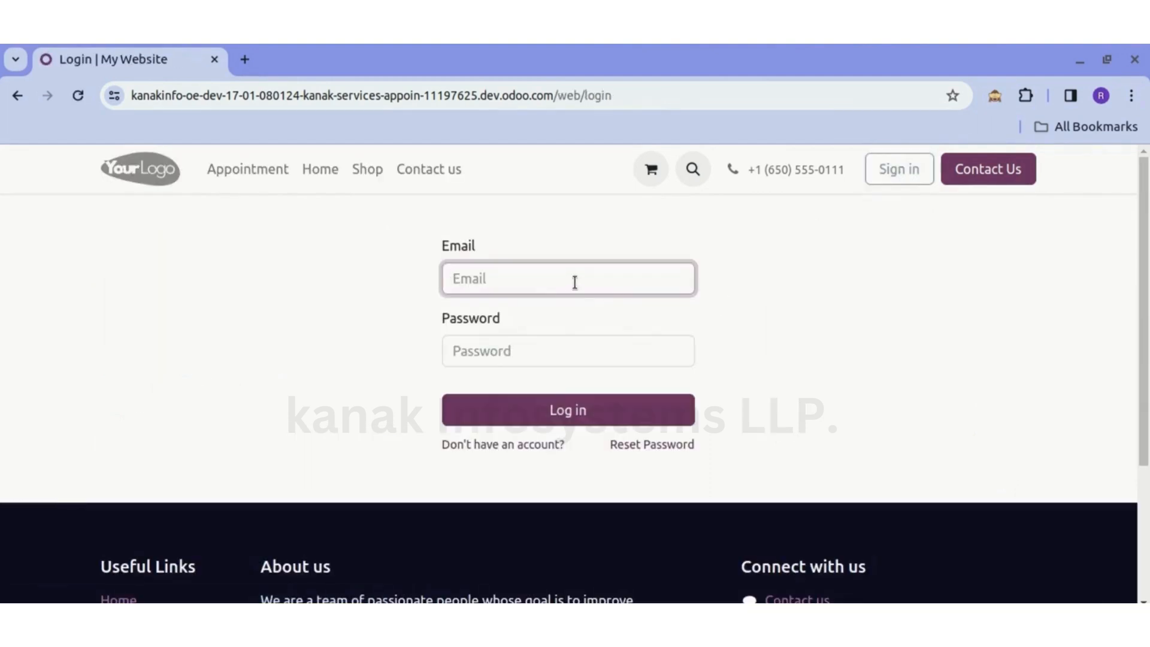
pyautogui.click(575, 282)
pyautogui.write('admin')
pyautogui.press('Tab')
pyautogui.write('a')
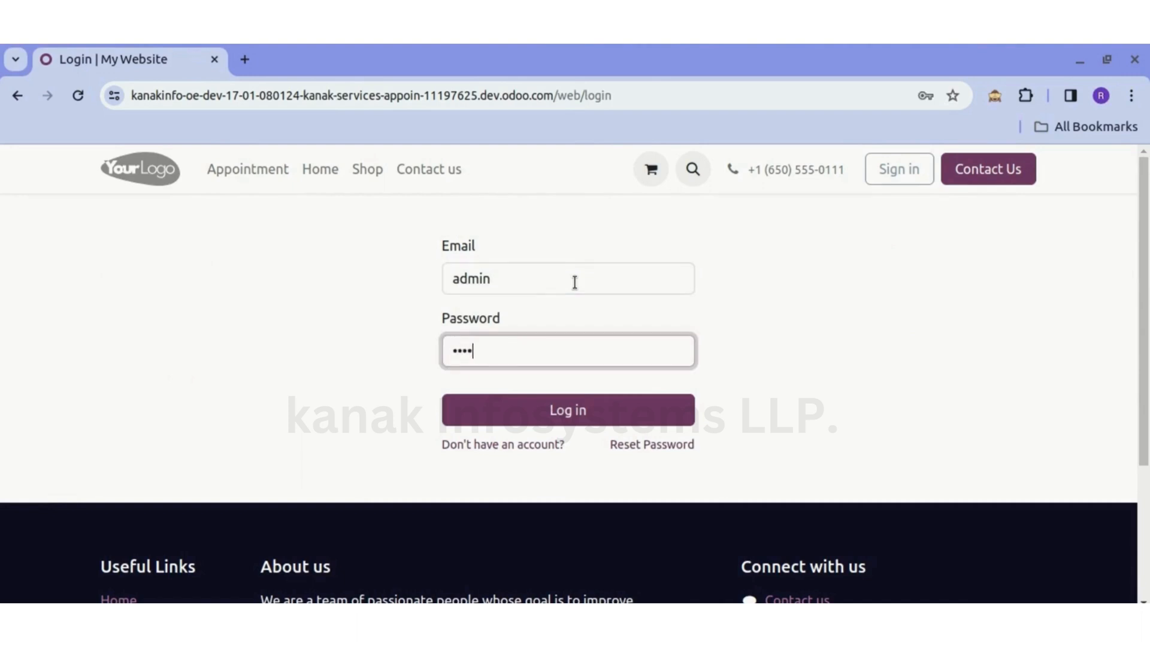
pyautogui.press('Return')
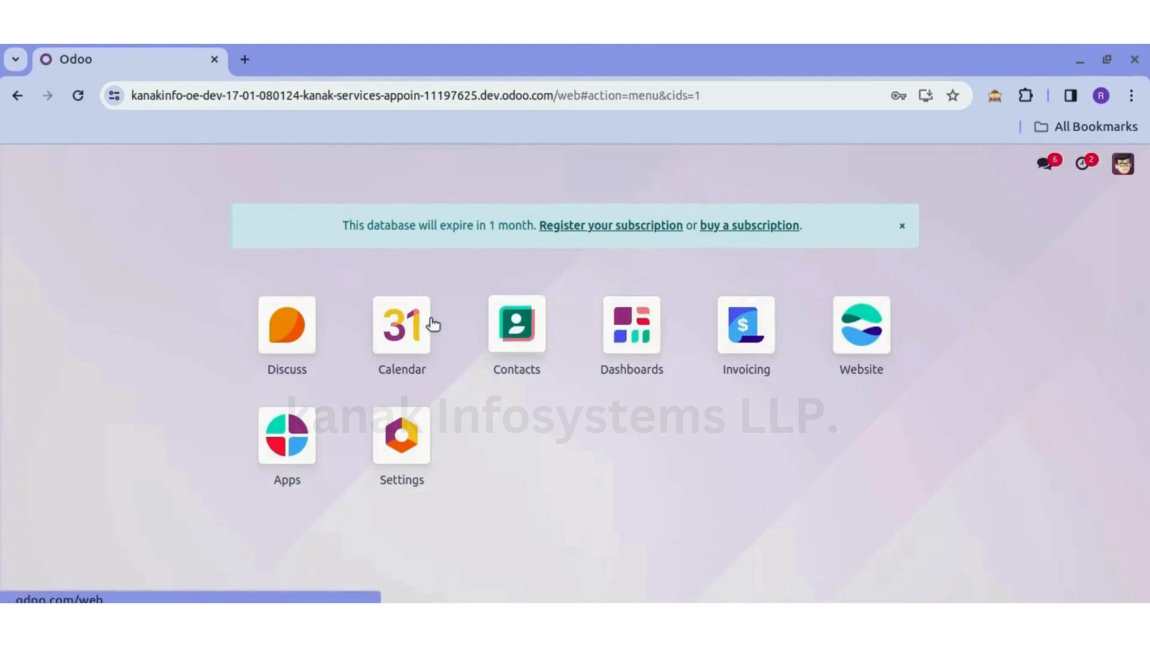
# - Open the Director contact of Azure Interior in the Contacts app and view the booked entries under My Appointments
pyautogui.click(719, 356)
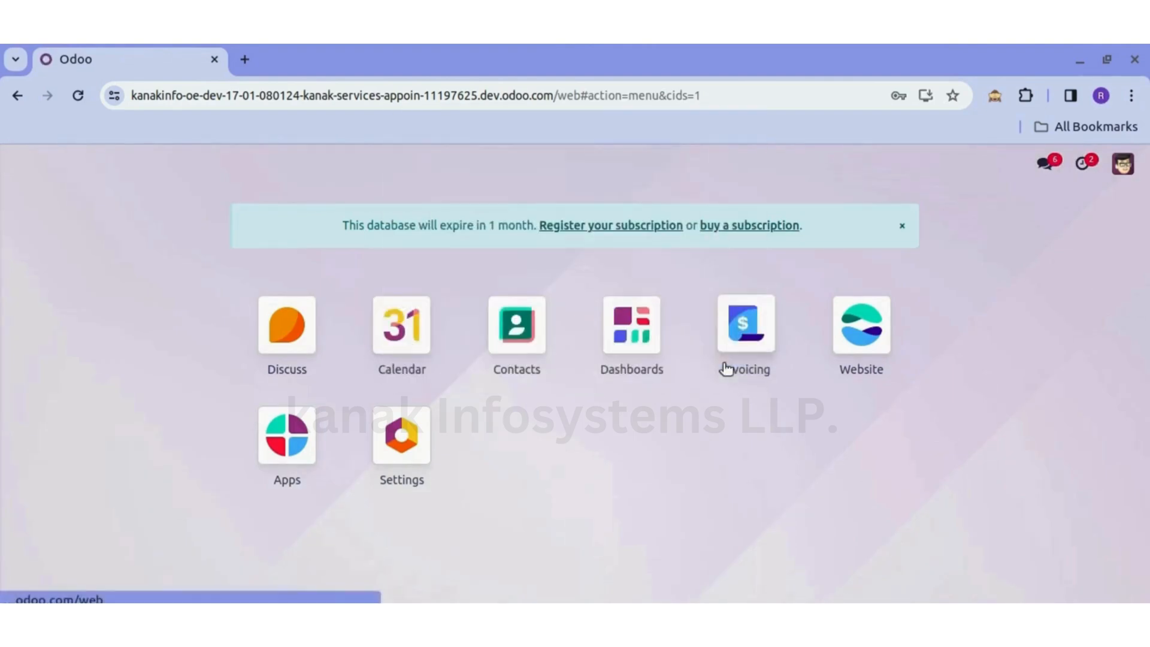
pyautogui.click(525, 339)
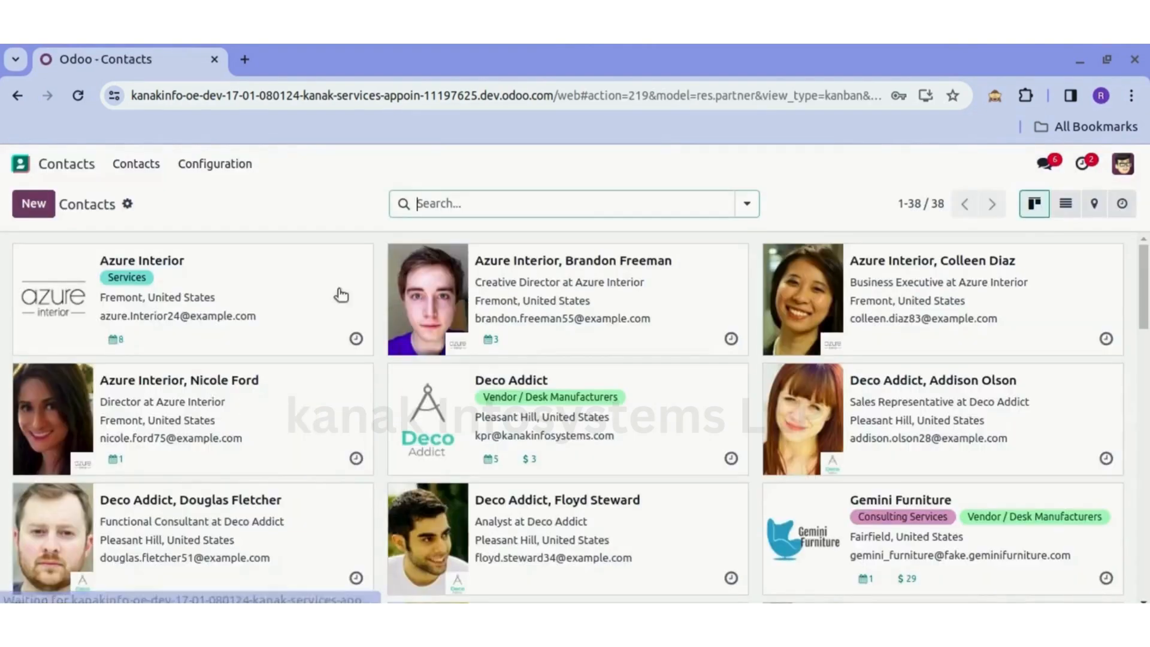
pyautogui.click(271, 405)
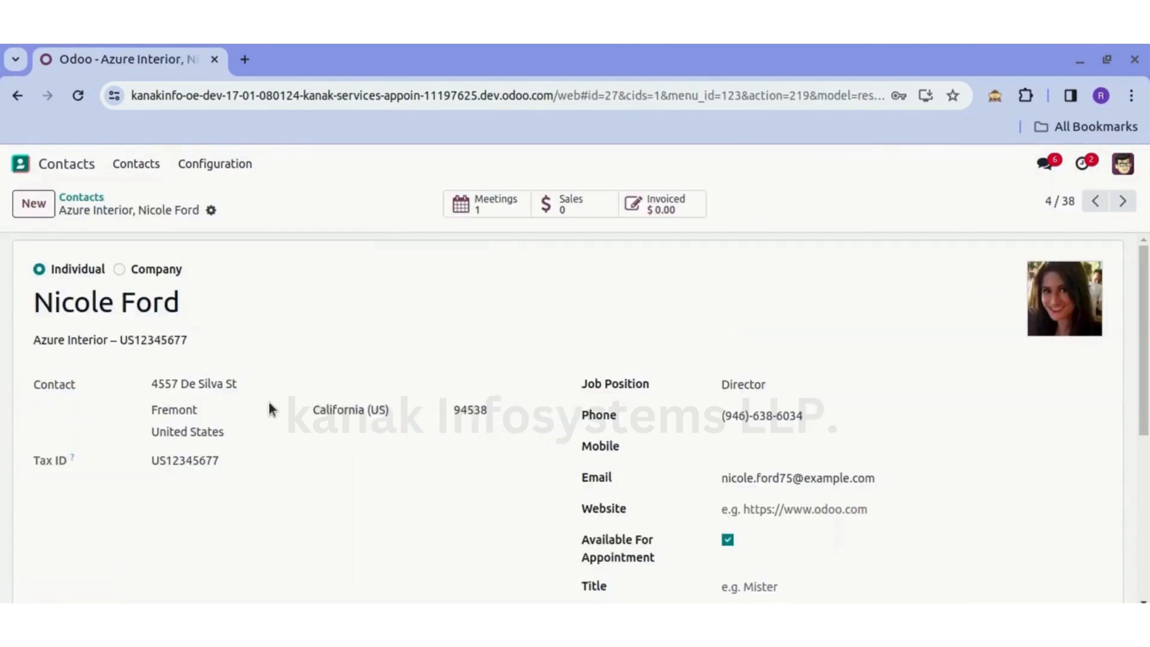
pyautogui.scroll(-1, 461, 431)
pyautogui.scroll(-5, 468, 432)
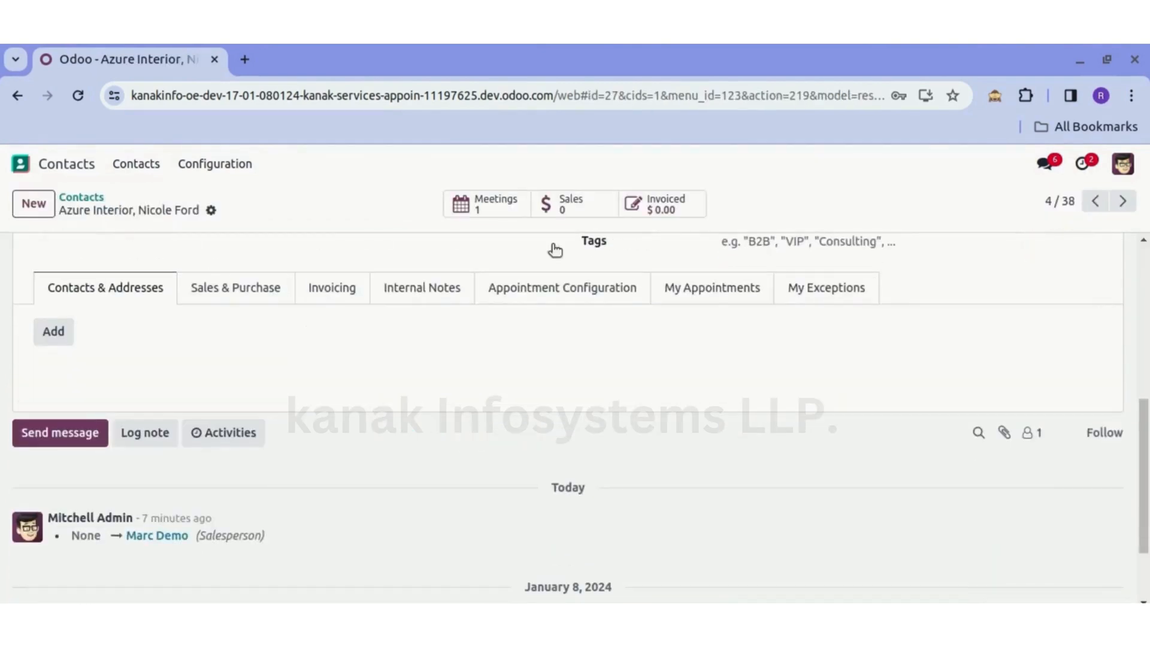
pyautogui.click(713, 290)
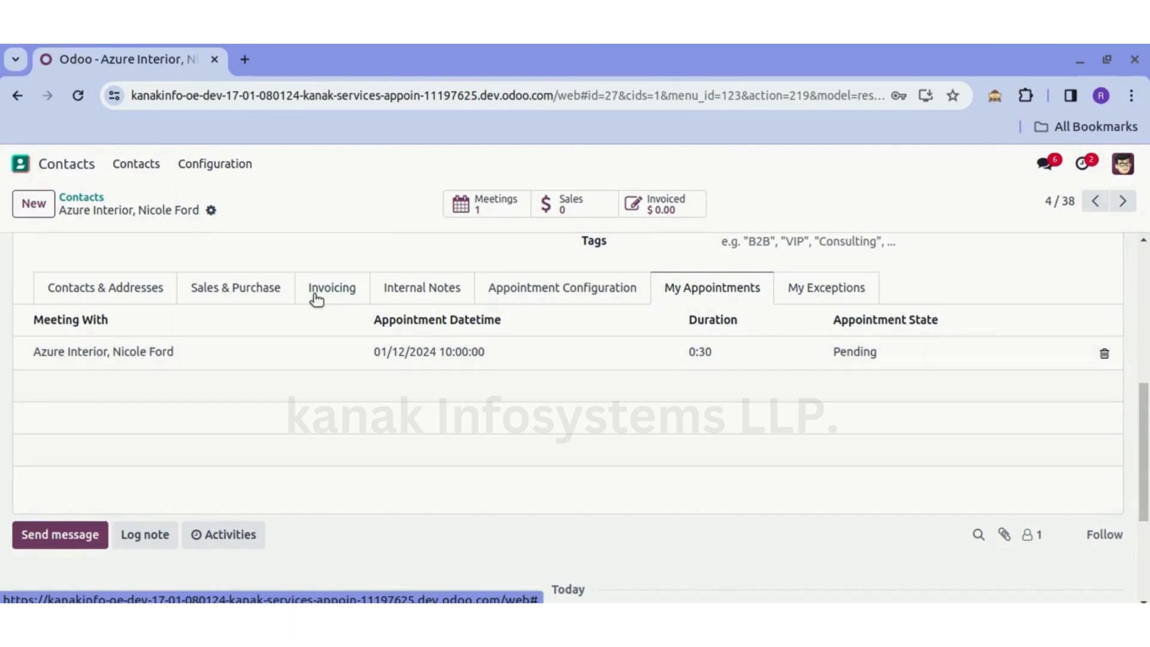
# - Leave the contact record and return to the main apps screen
pyautogui.click(89, 197)
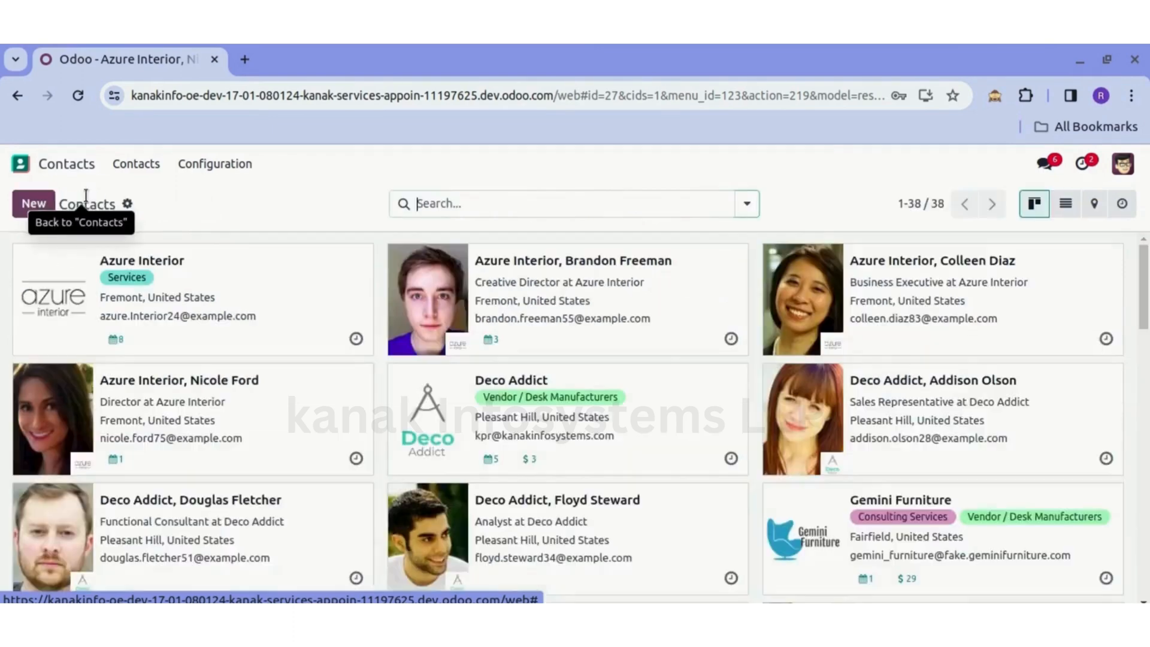
pyautogui.click(20, 163)
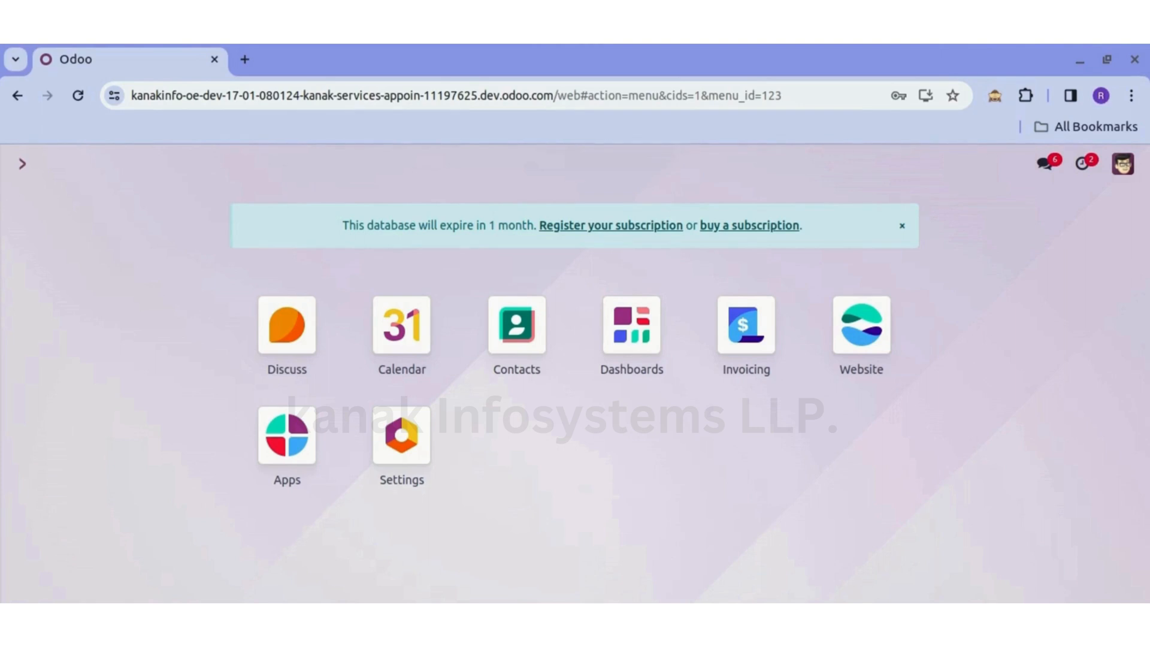
pyautogui.click(924, 51)
pyautogui.click(929, 122)
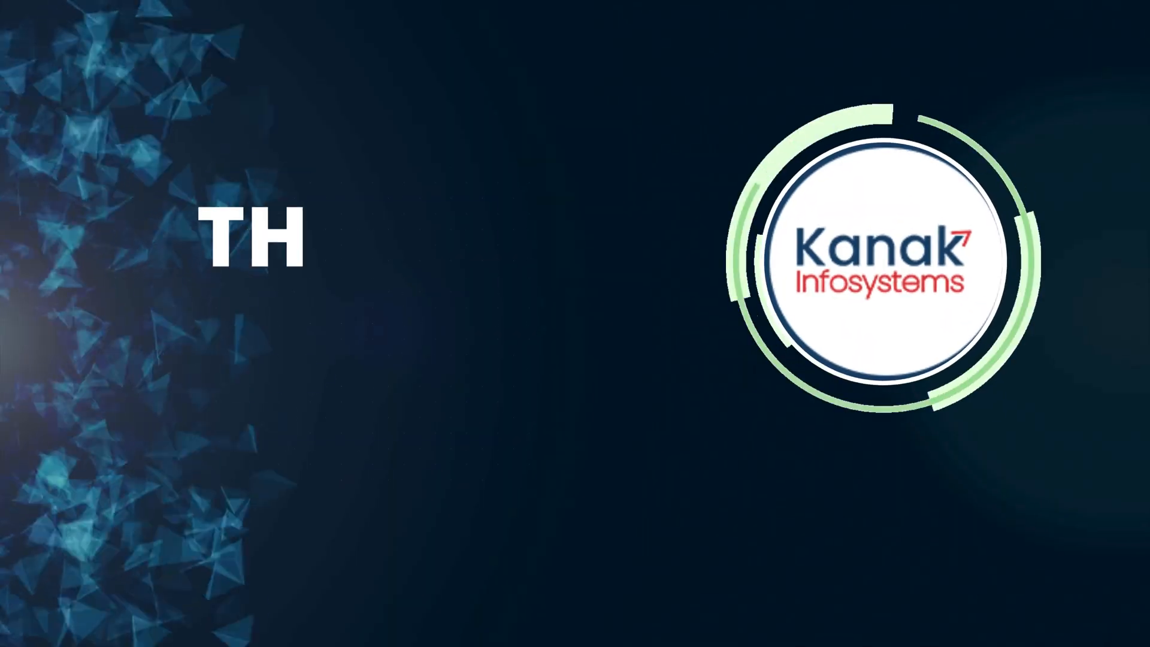